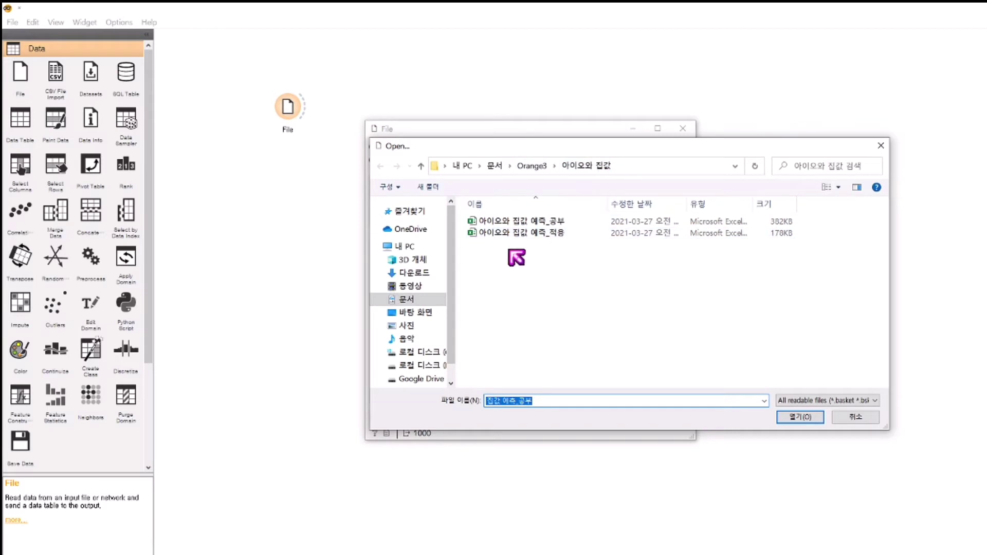
Load the 아이오와 집값 예측_공부 workbook into the File widget and apply the target role to the SalePrice column
left_click(536, 224)
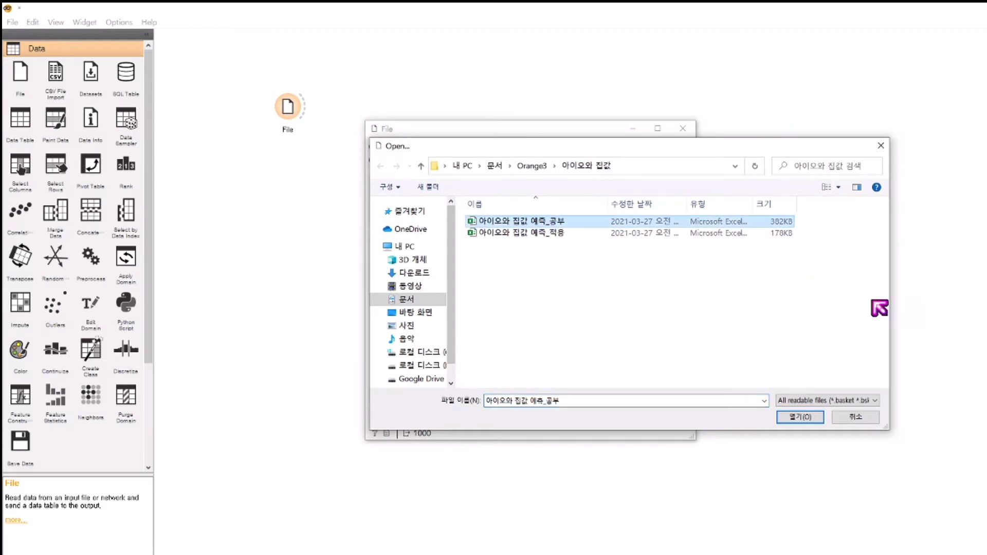
left_click(806, 419)
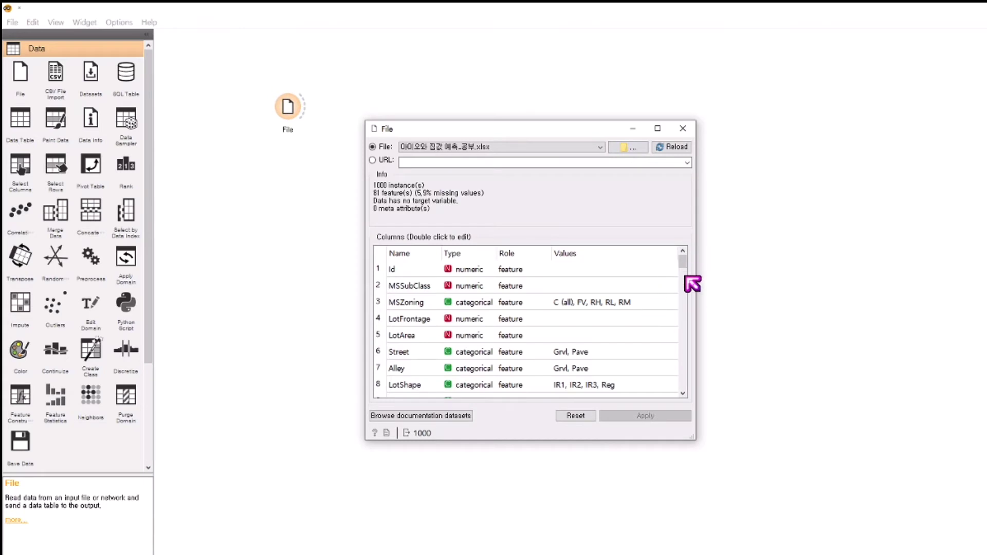
left_click_drag(684, 261, 684, 329)
left_click(683, 393)
left_click(683, 392)
left_click(683, 393)
left_click(683, 393)
left_click(684, 393)
left_click(684, 393)
scroll(684, 369, "down", 7)
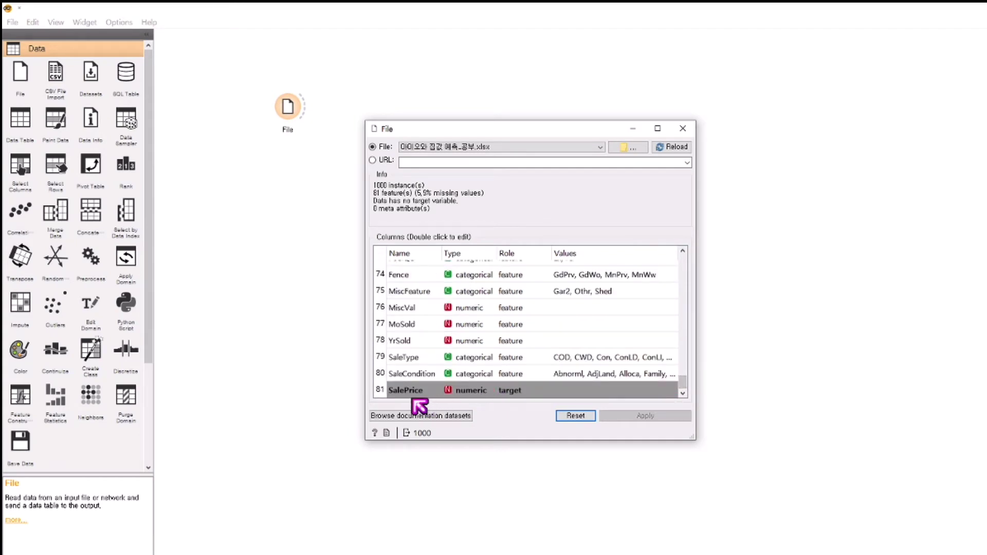
double_click(516, 393)
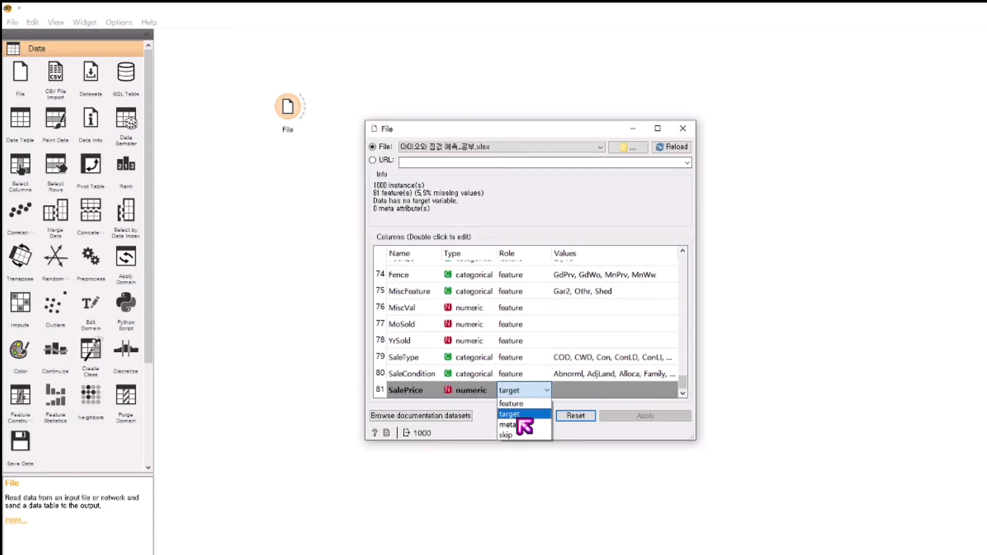
left_click(520, 416)
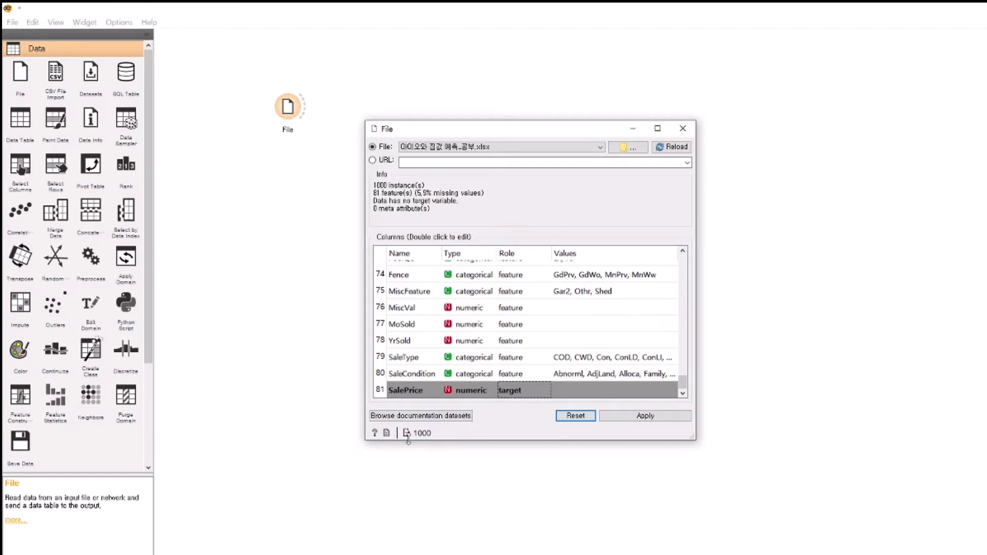
left_click(660, 416)
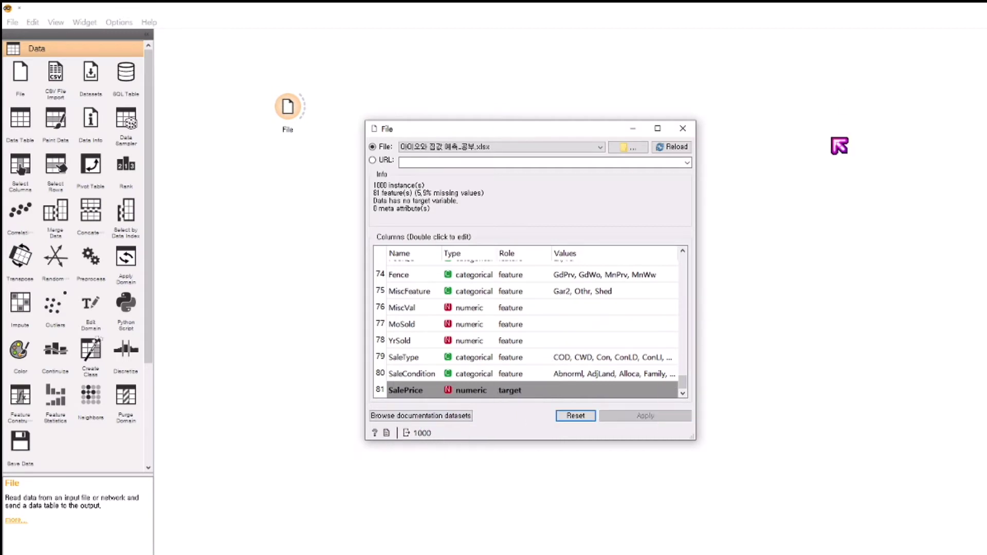
left_click(693, 132)
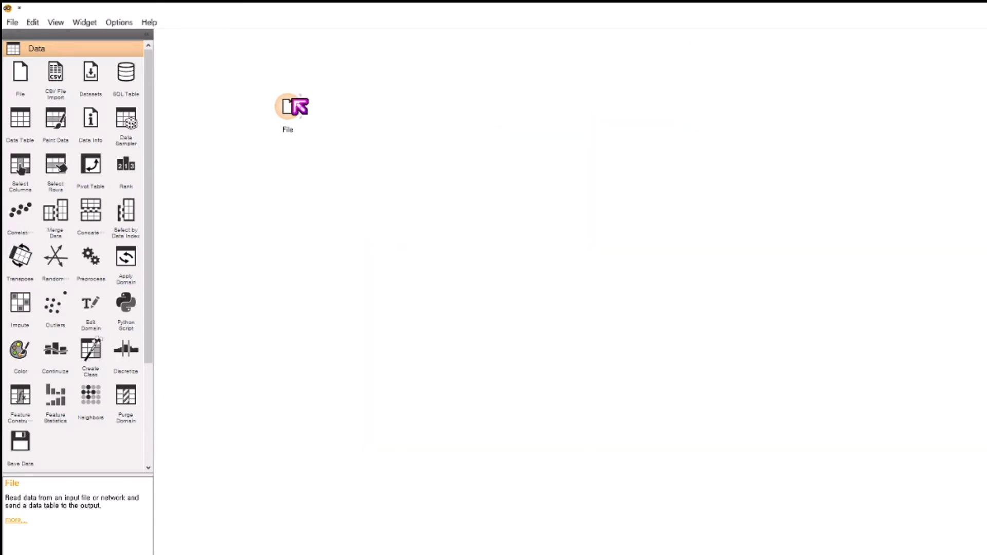
Add a Data Table widget linked to the File widget's output and open it
left_click_drag(307, 107, 371, 105)
double_click(410, 132)
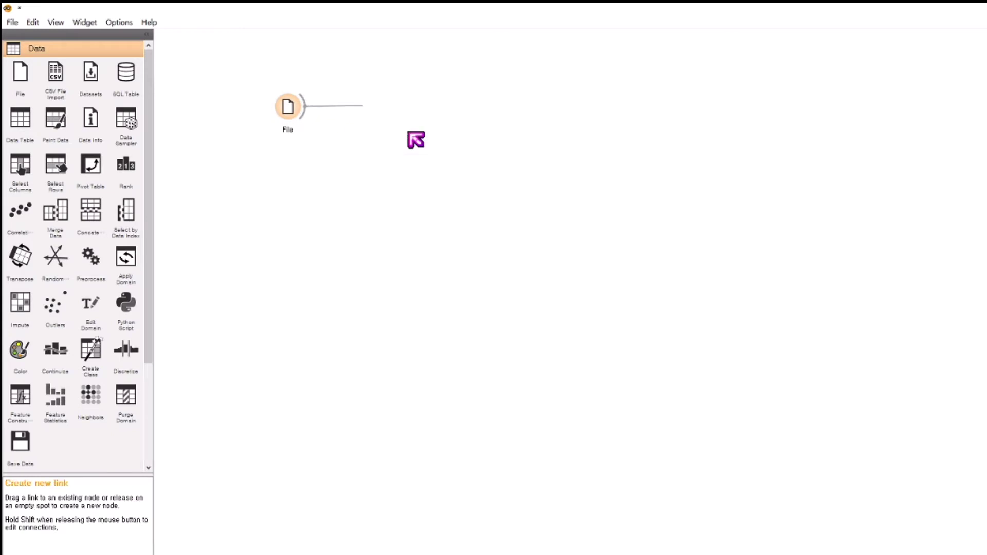
double_click(377, 105)
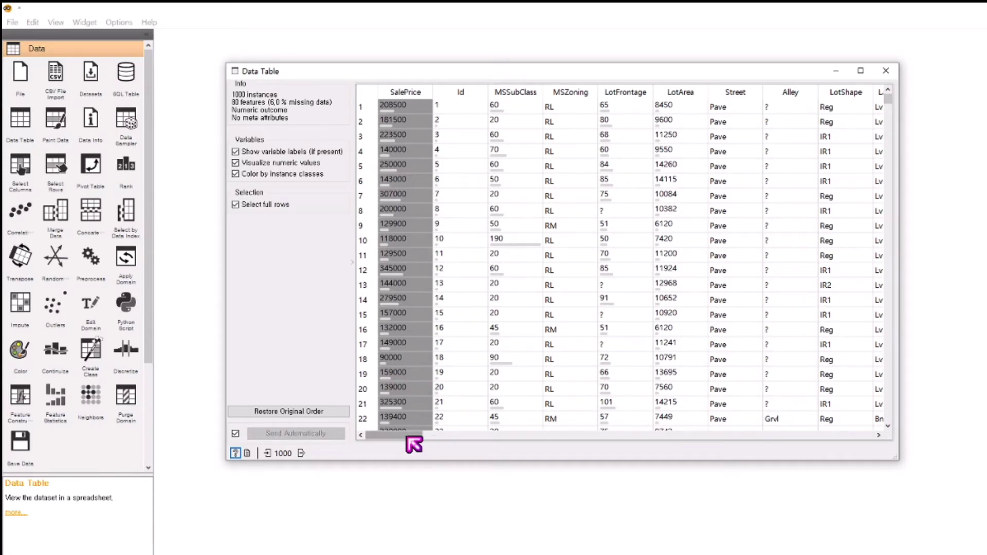
Examine the housing dataset's columns in the Data Table from SalePrice through SaleCondition, and close the table
mouse_move(888, 106)
left_mouse_down()
mouse_move(901, 436)
mouse_move(896, 224)
mouse_move(918, 104)
mouse_move(905, 77)
mouse_move(876, 107)
left_mouse_up()
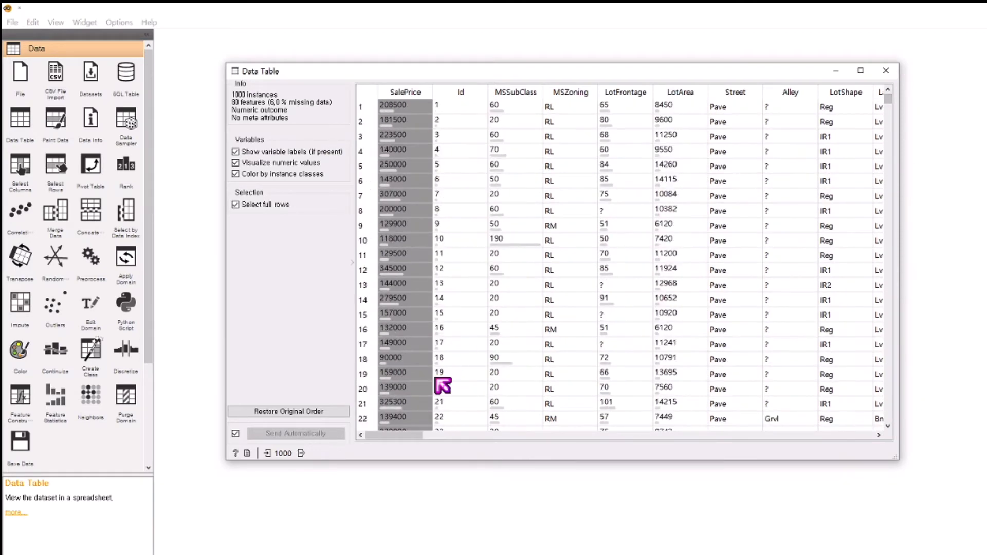
left_click_drag(406, 437, 429, 437)
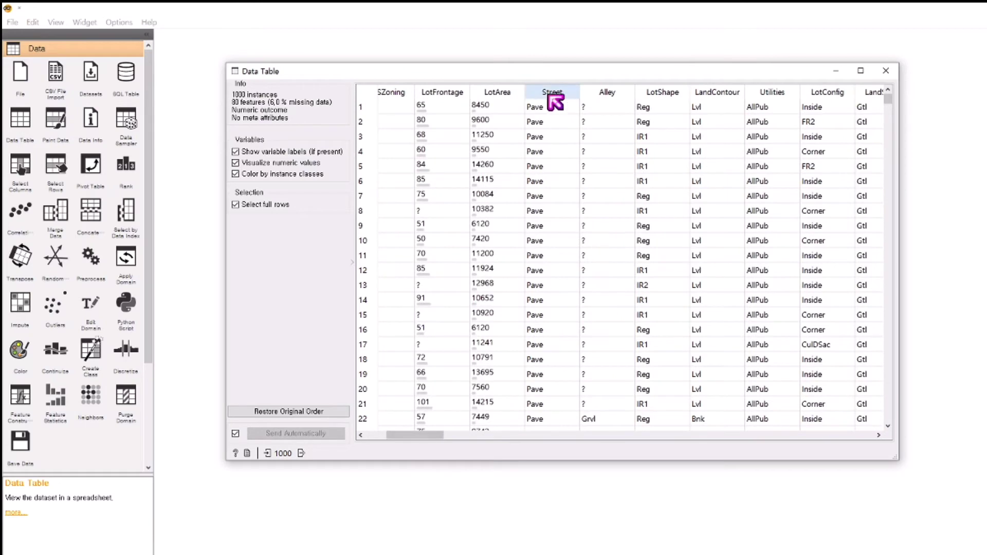
left_click_drag(430, 437, 504, 454)
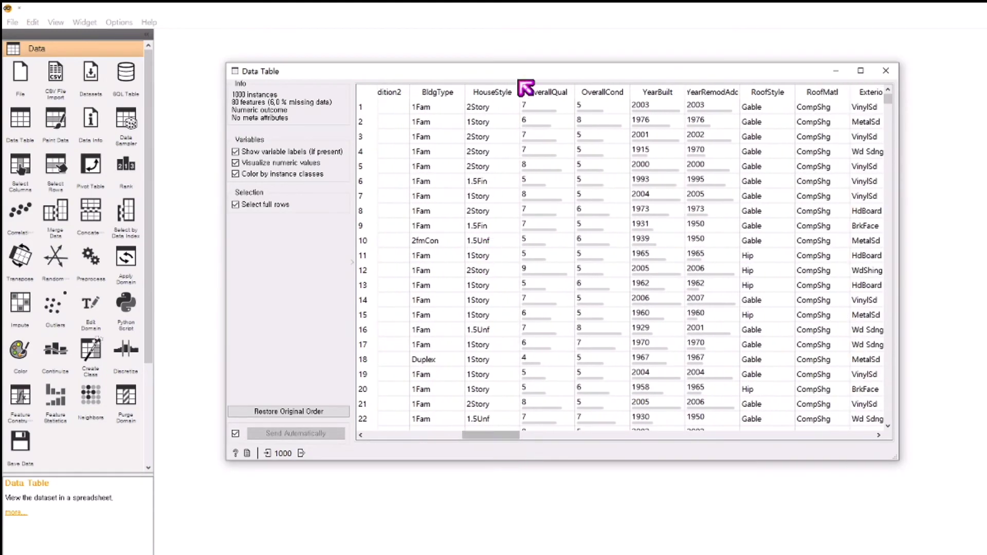
left_click_drag(503, 437, 588, 456)
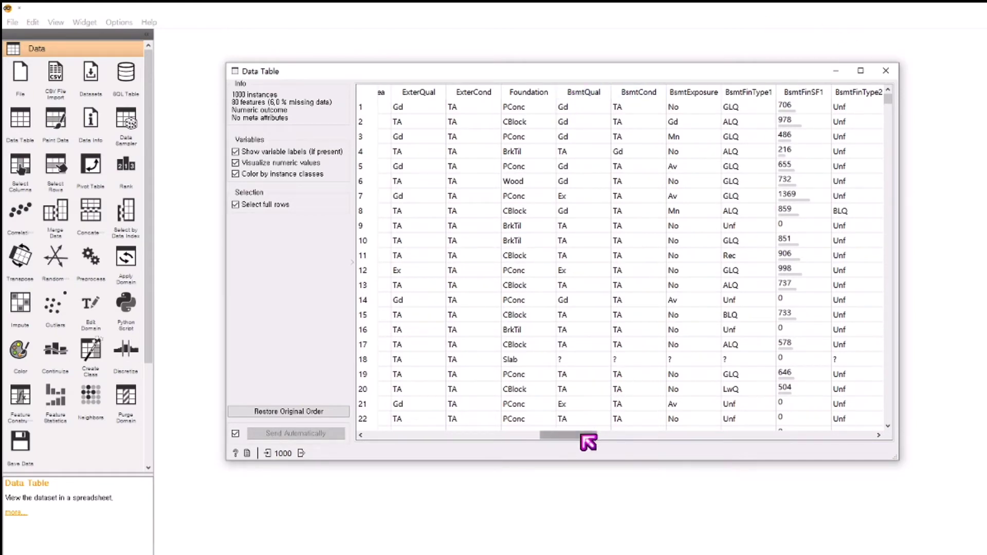
left_click_drag(580, 437, 646, 443)
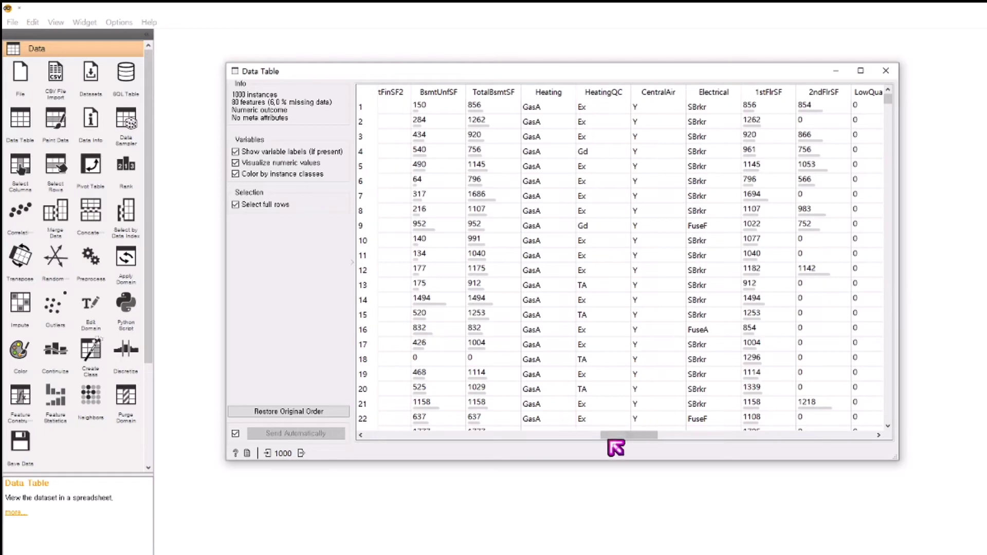
left_click_drag(616, 437, 880, 441)
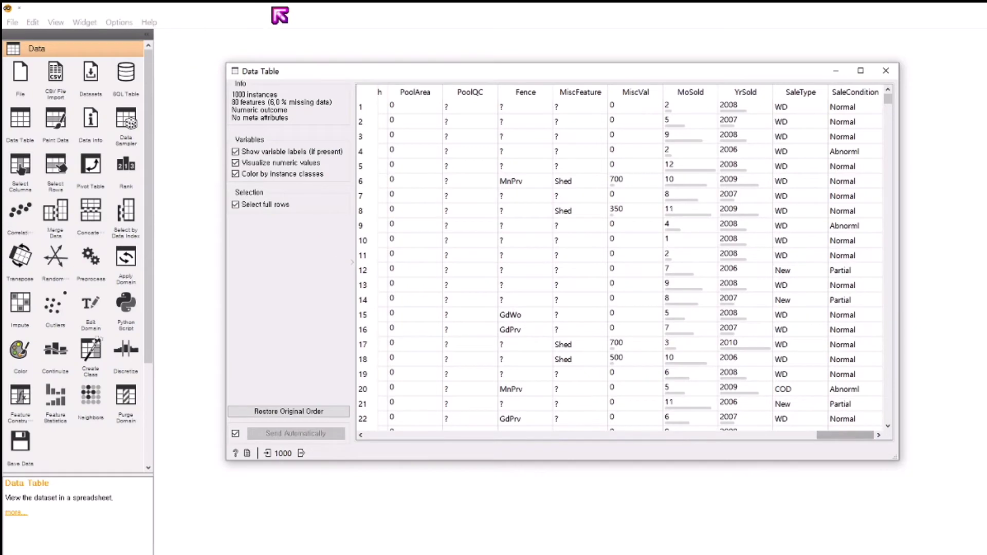
left_click(883, 72)
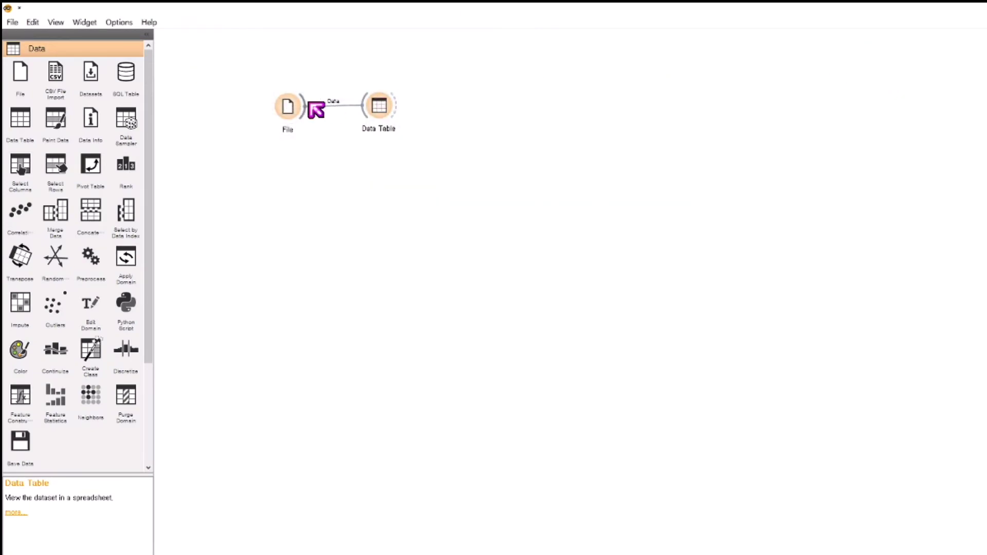
Rearrange the canvas by moving File lower left and placing the Data Table diagonally above it
left_click_drag(289, 103, 230, 142)
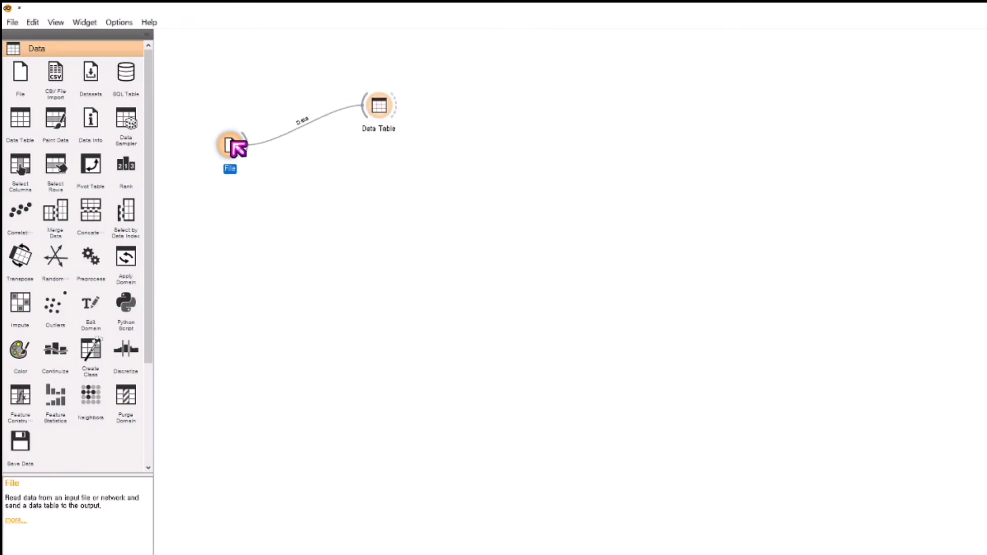
left_click_drag(380, 106, 294, 74)
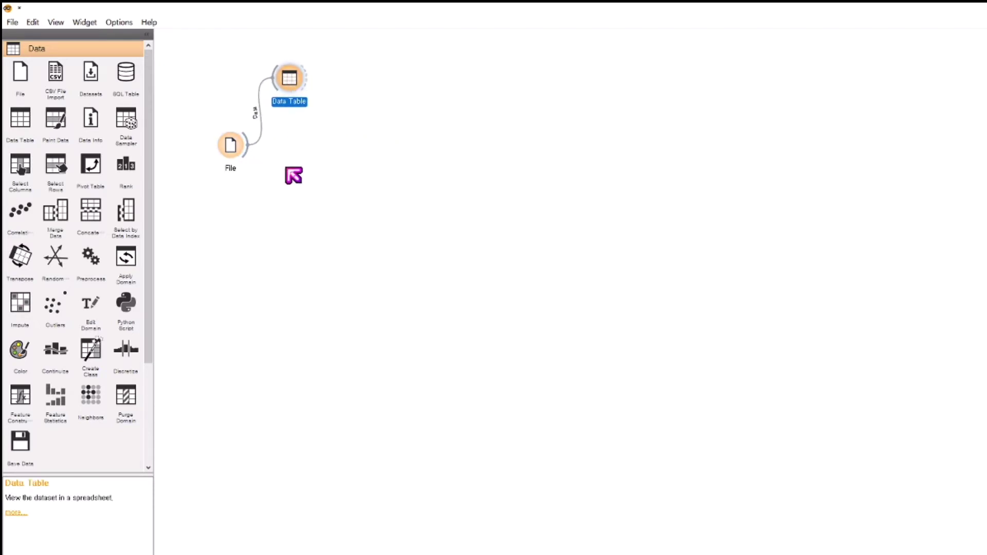
Add kNN, Tree and Random Forest model widgets to the canvas, stacked vertically below the Data Table
left_click(72, 52)
left_click(101, 82)
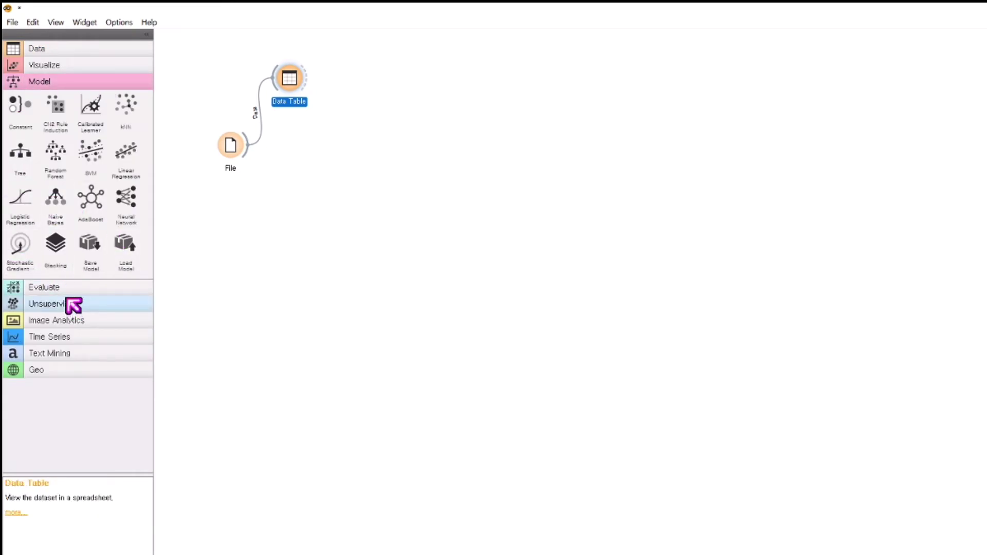
left_click_drag(130, 106, 313, 129)
left_click_drag(23, 153, 252, 204)
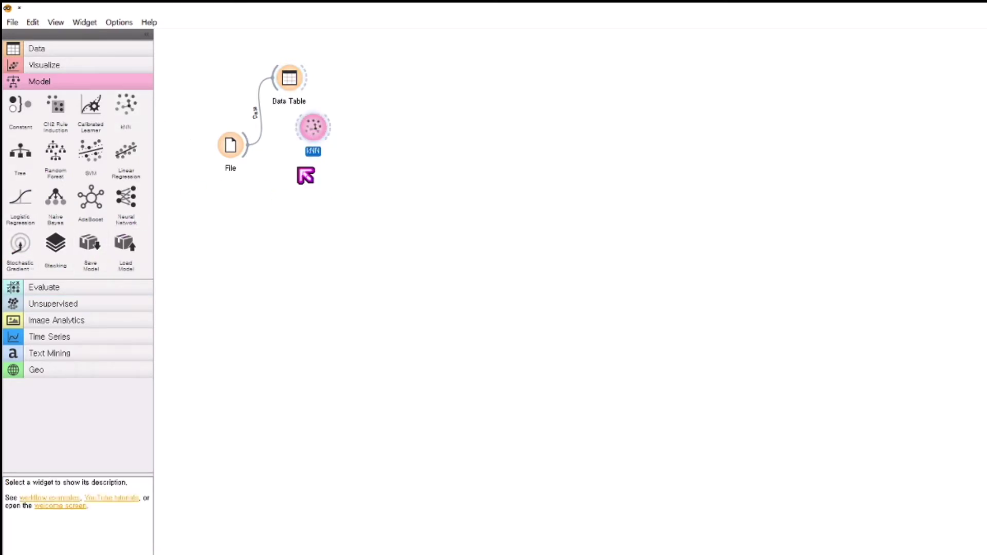
left_click_drag(298, 168, 298, 167)
left_click_drag(104, 212, 302, 206)
left_click_drag(304, 168, 326, 169)
left_click_drag(302, 203, 314, 215)
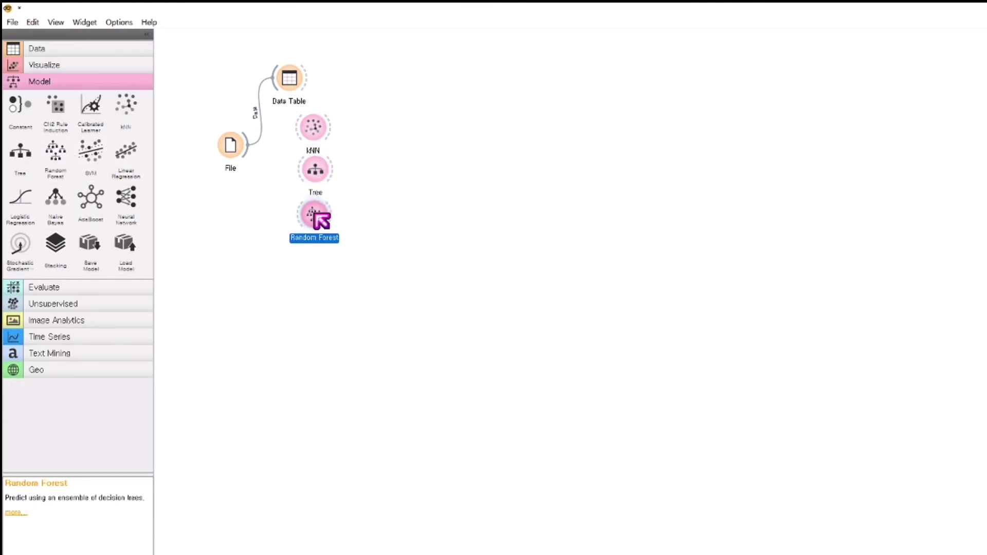
Add four Linear Regression widgets and stack them in a column beneath Random Forest
left_click(129, 155)
left_click_drag(379, 207, 315, 271)
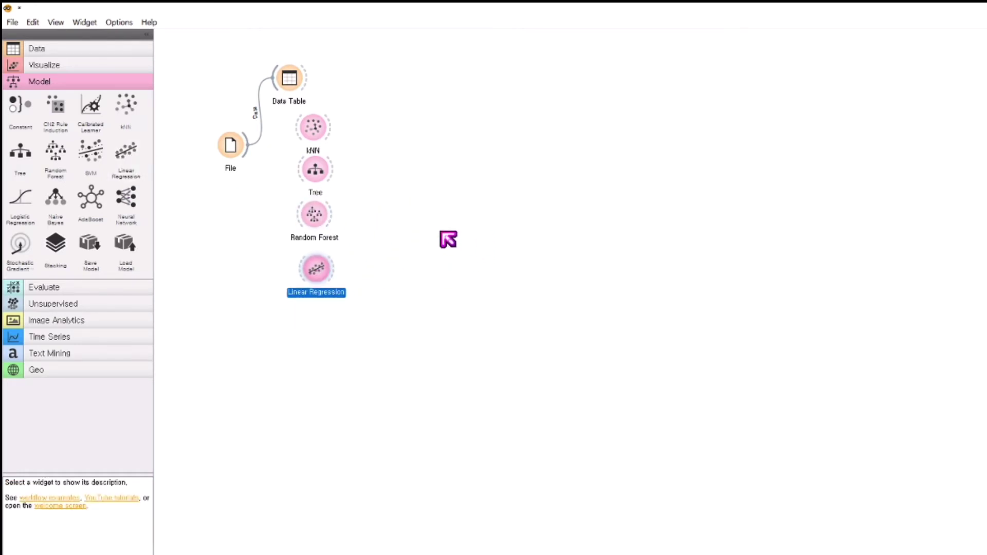
left_click(127, 150)
left_click(127, 150)
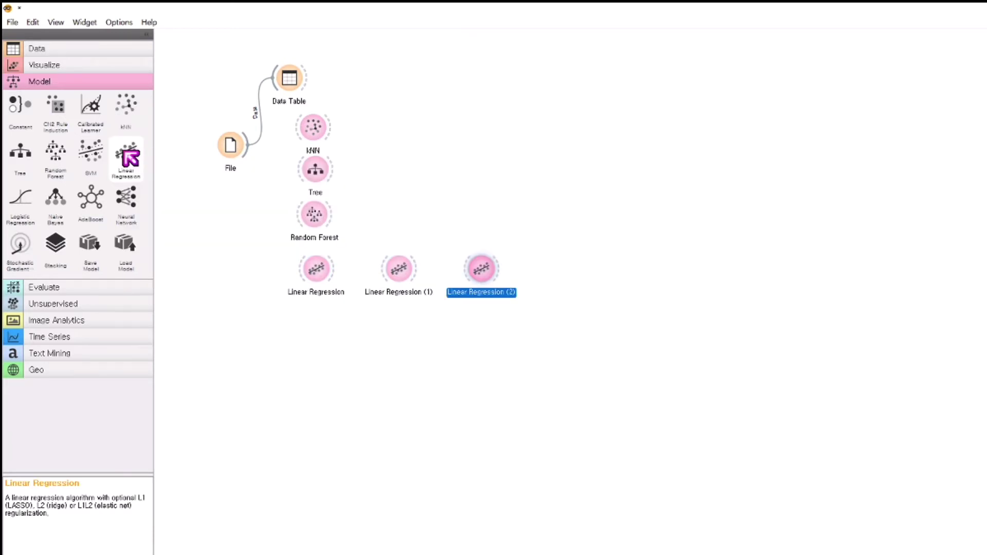
left_click(124, 151)
left_click_drag(399, 273, 322, 333)
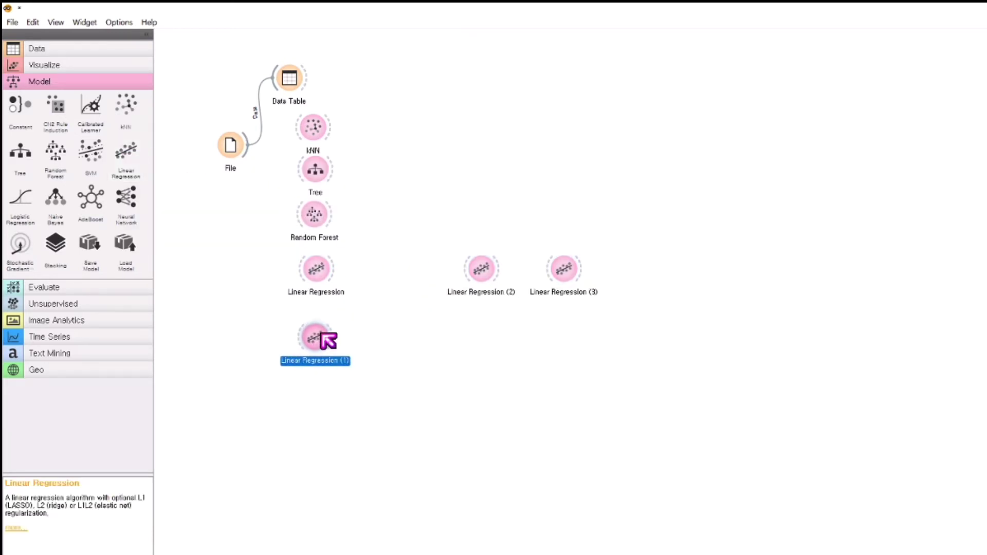
left_click_drag(491, 270, 325, 399)
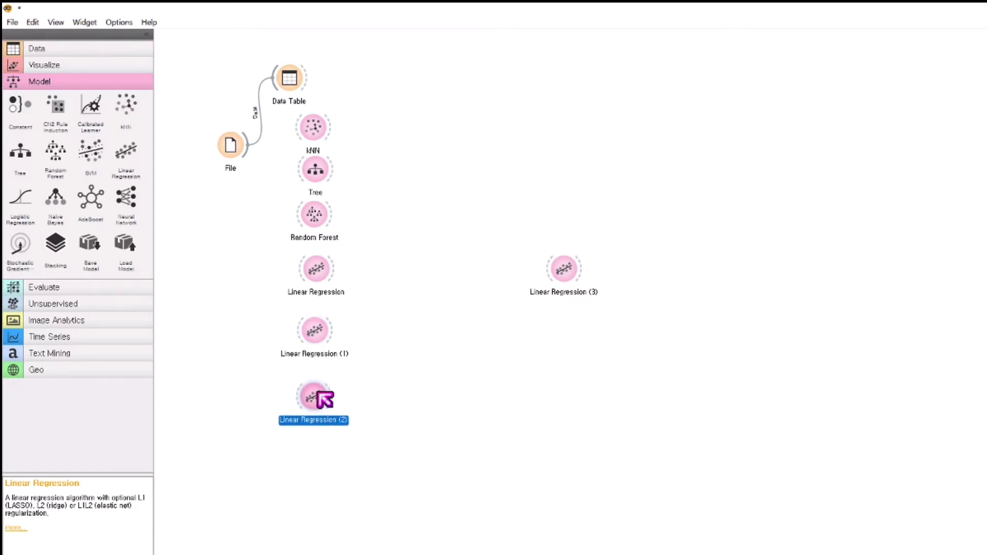
left_click_drag(566, 271, 319, 478)
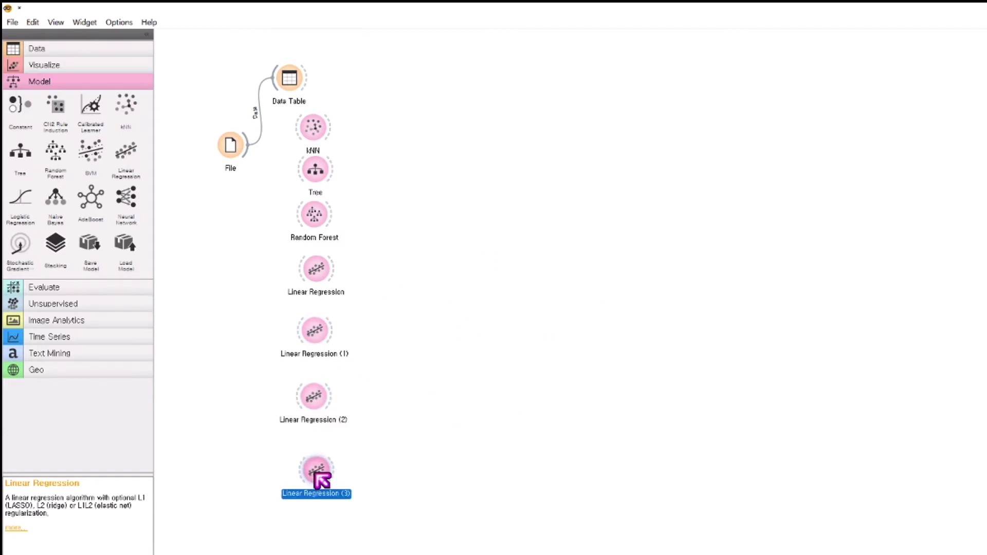
Set the first Linear Regression widget to No regularization and rename it Linear Regression_no
double_click(319, 271)
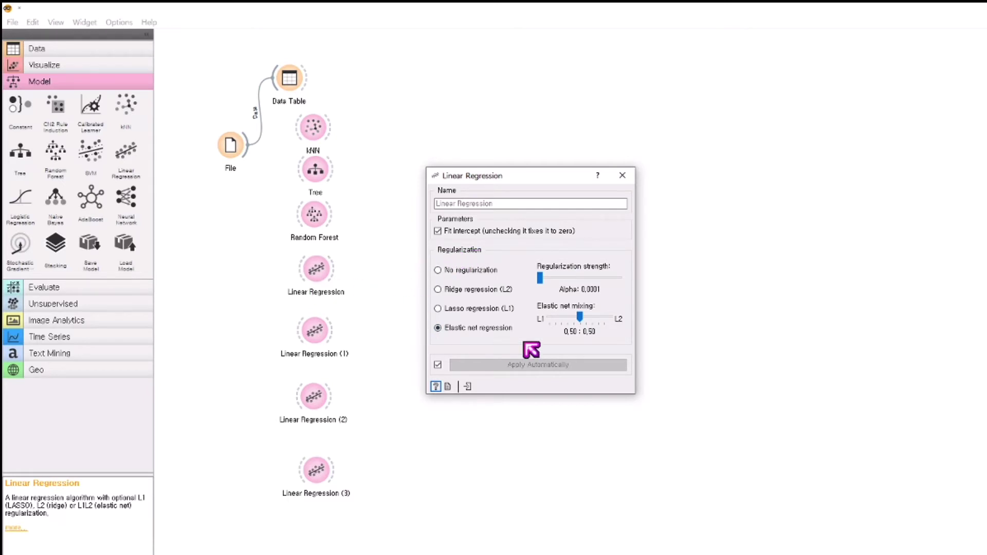
left_click(440, 271)
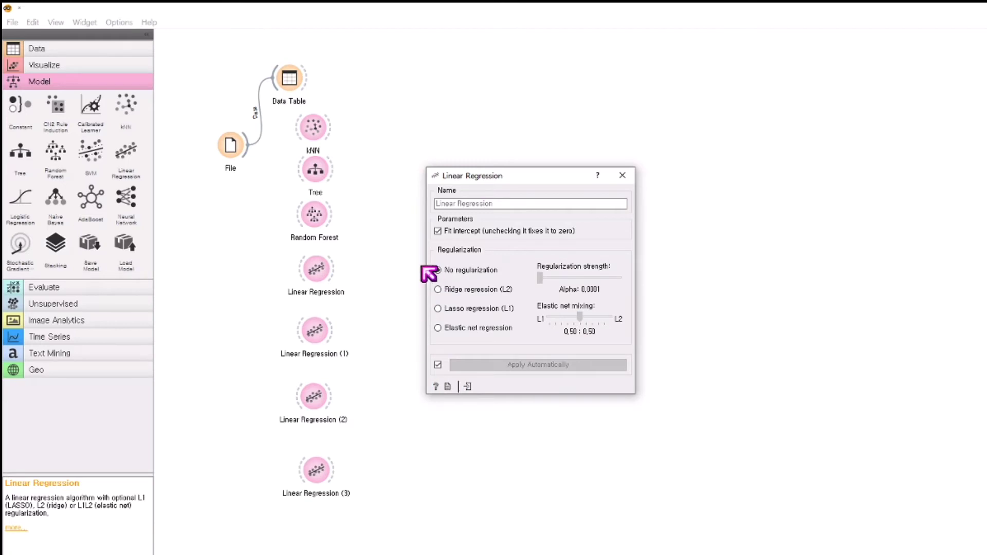
left_click(622, 175)
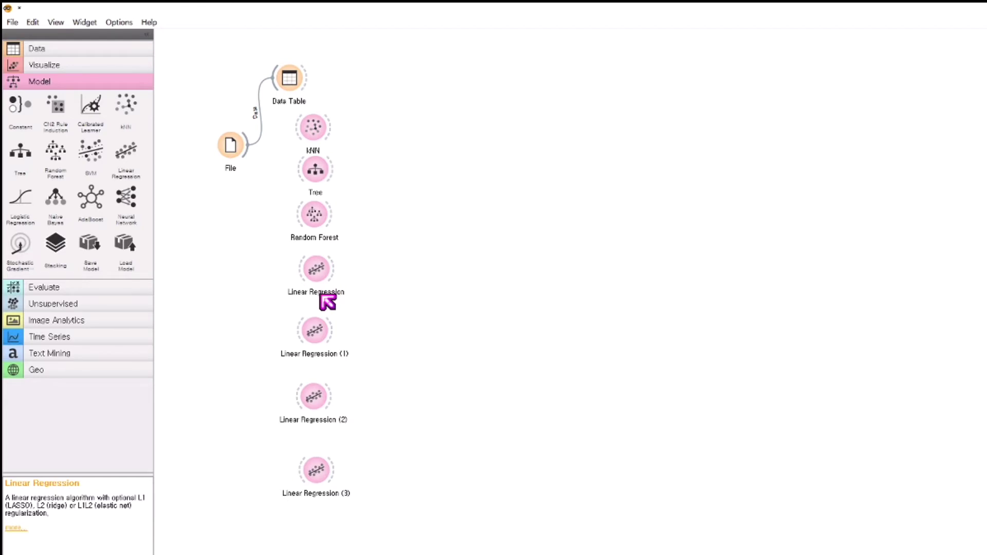
right_click(322, 262)
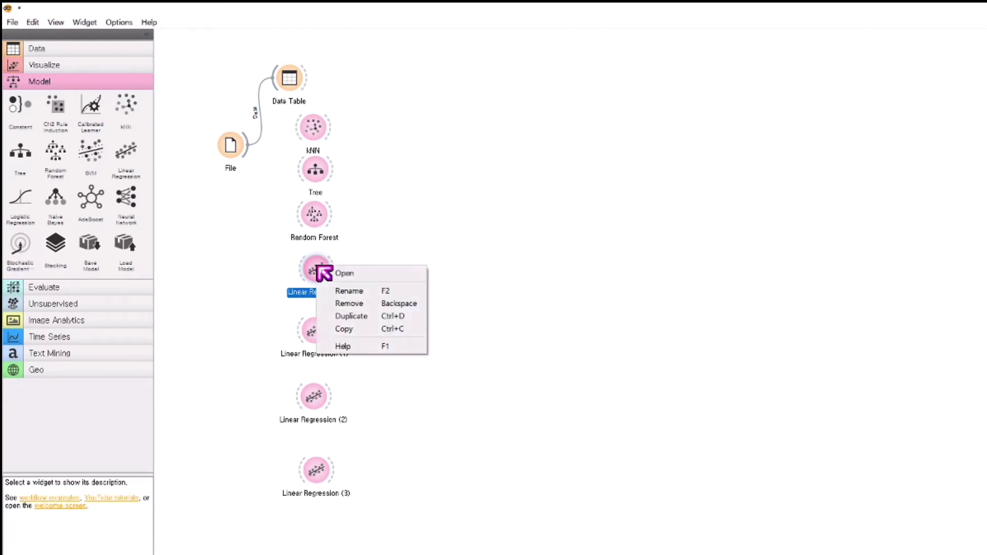
left_click(363, 289)
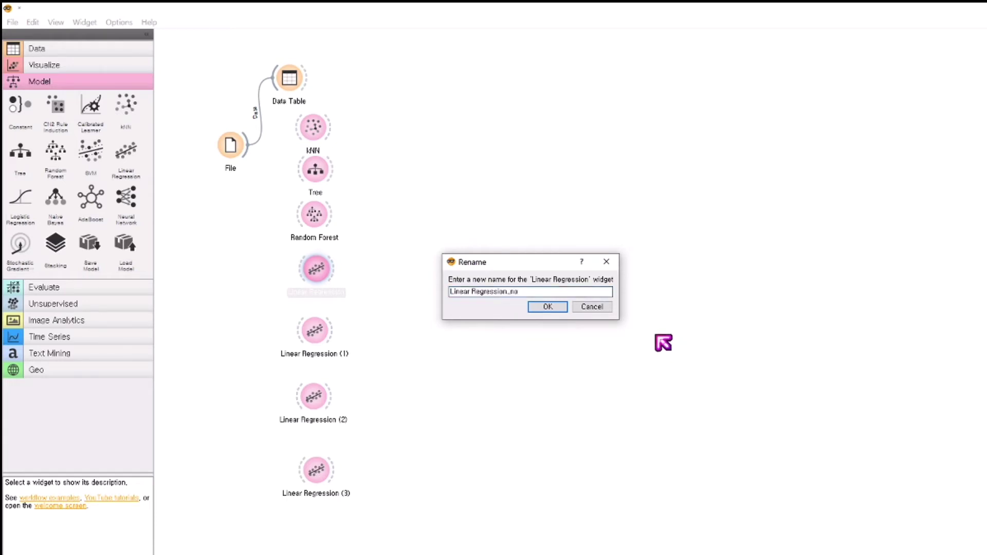
left_click(558, 307)
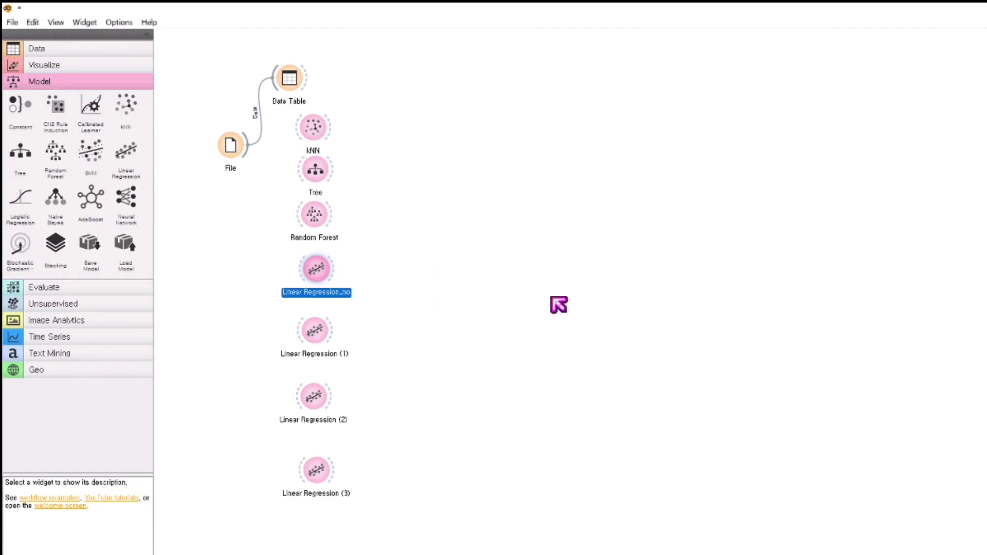
Check that the second Linear Regression widget uses Ridge regression (L2) and rename it Linear Regression_ridge
double_click(327, 341)
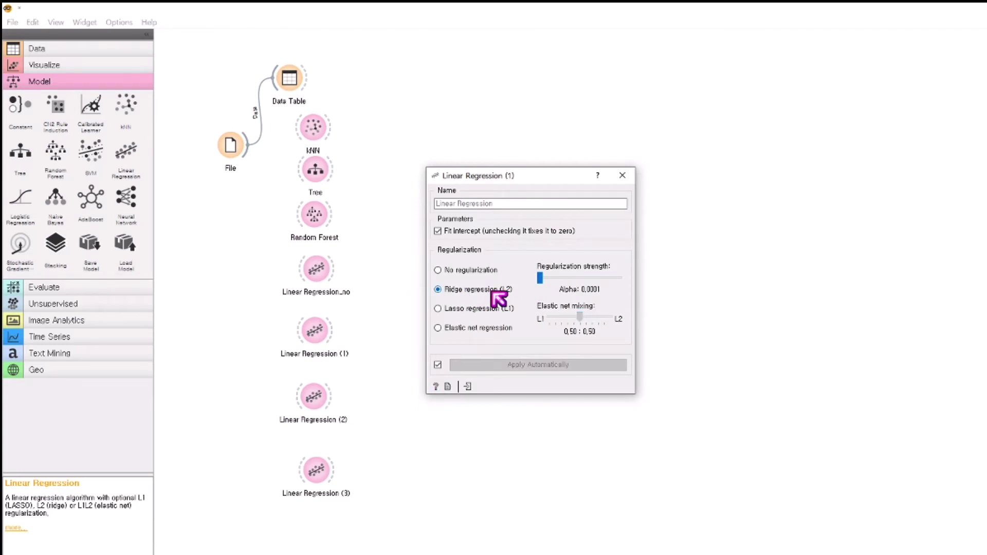
left_click(622, 176)
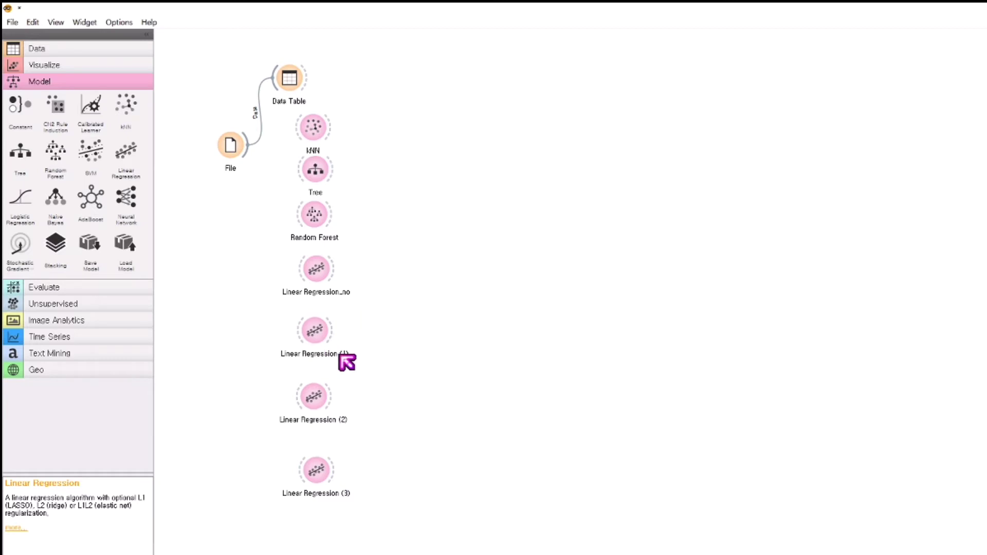
right_click(320, 334)
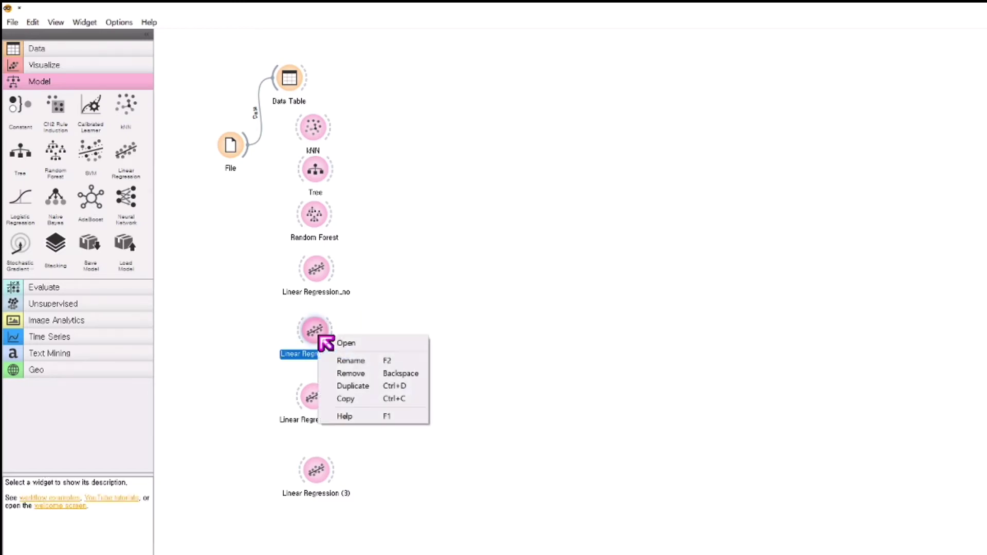
left_click(352, 361)
left_click(532, 294)
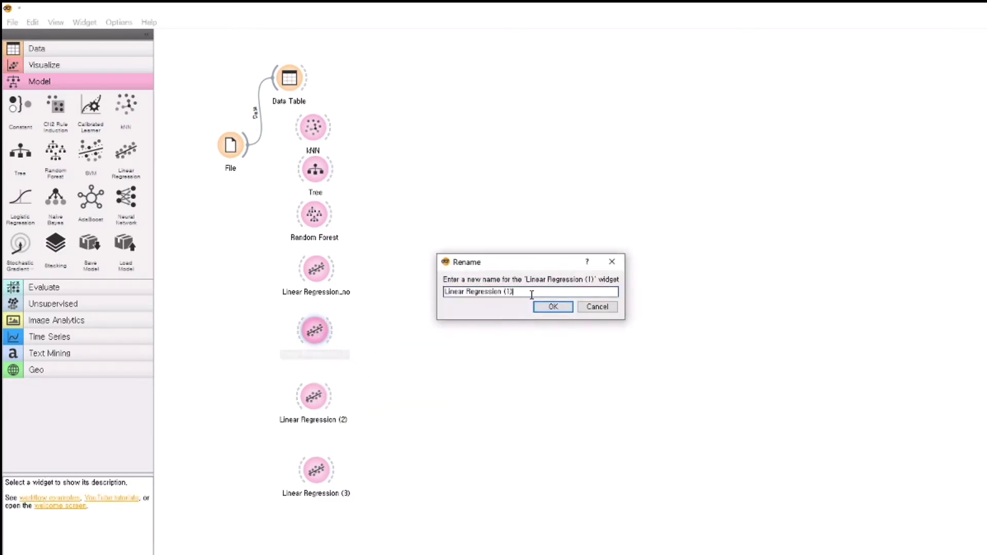
key("BackSpace")
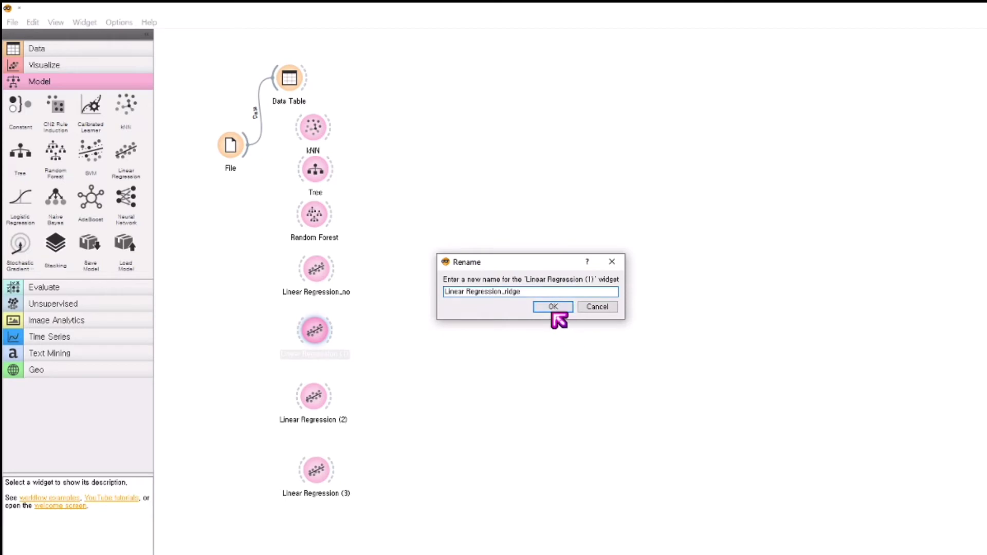
left_click(552, 310)
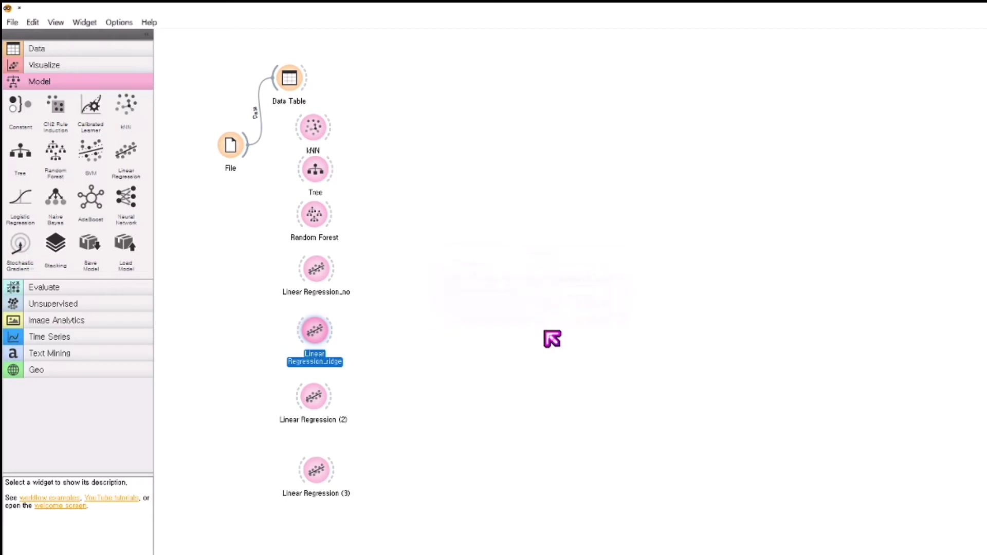
Set the third Linear Regression widget to Lasso regression (L1) and rename it Linear Regression_lasso
double_click(325, 408)
left_click(468, 309)
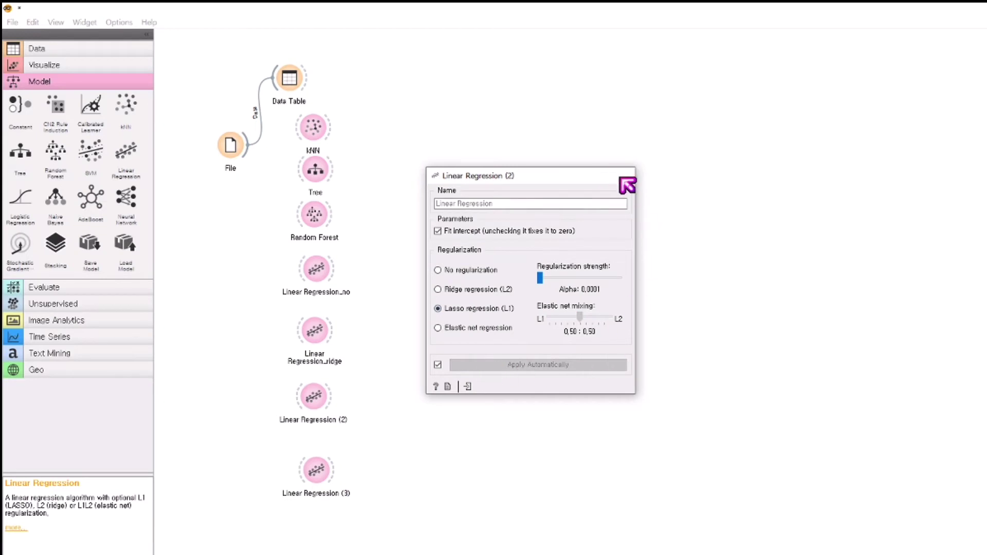
left_click(620, 176)
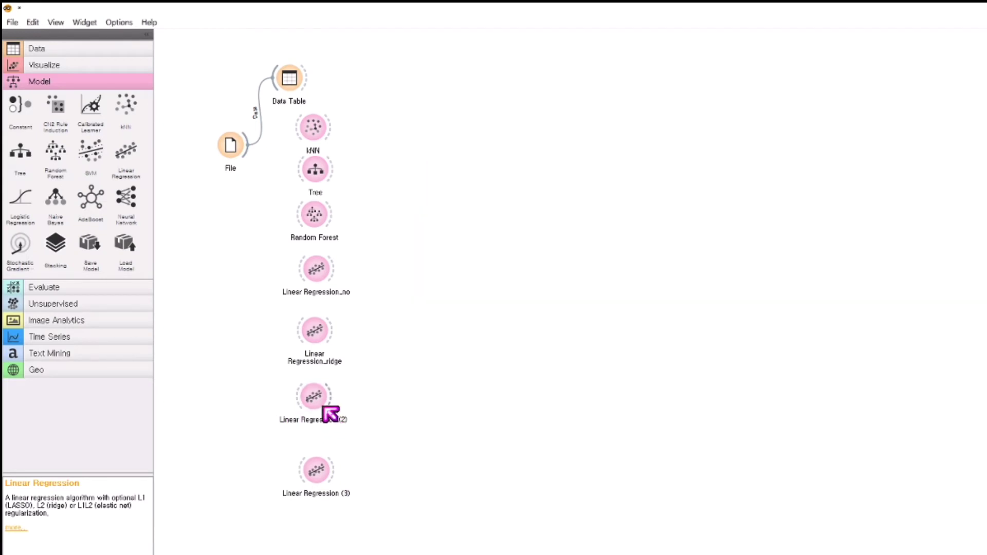
right_click(327, 400)
left_click(360, 422)
left_click(522, 291)
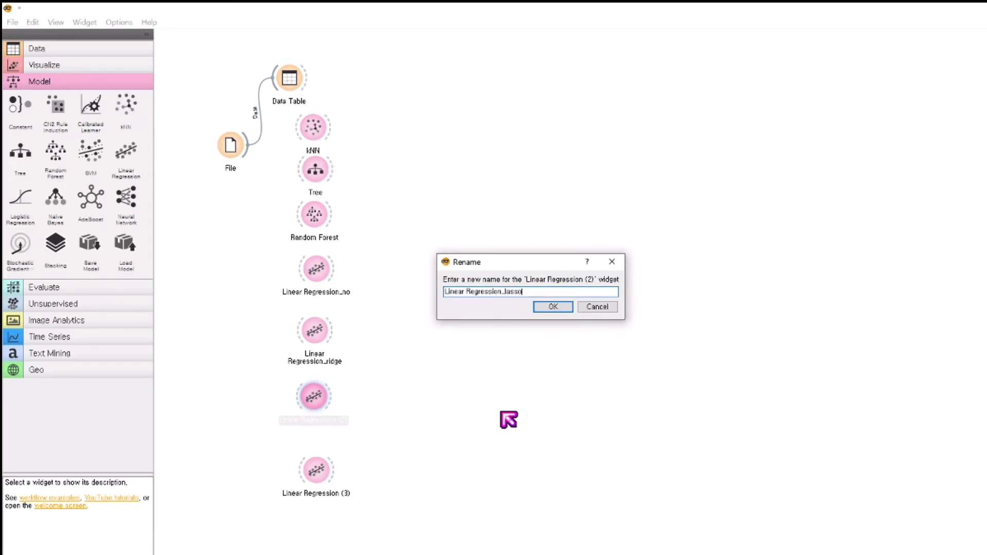
left_click(564, 307)
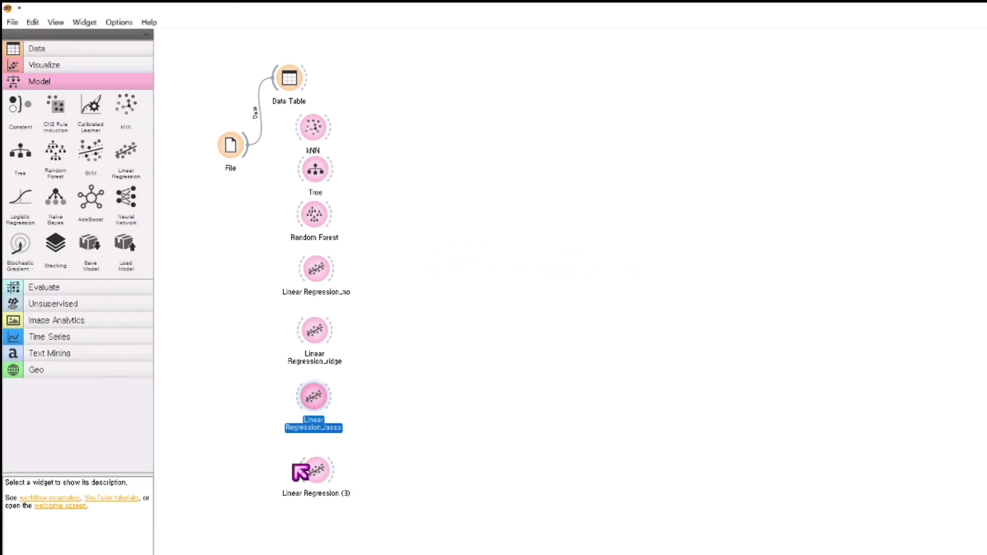
Set the fourth Linear Regression widget to Elastic net regression and rename it Linear Regression_elastic
double_click(329, 477)
left_click(439, 328)
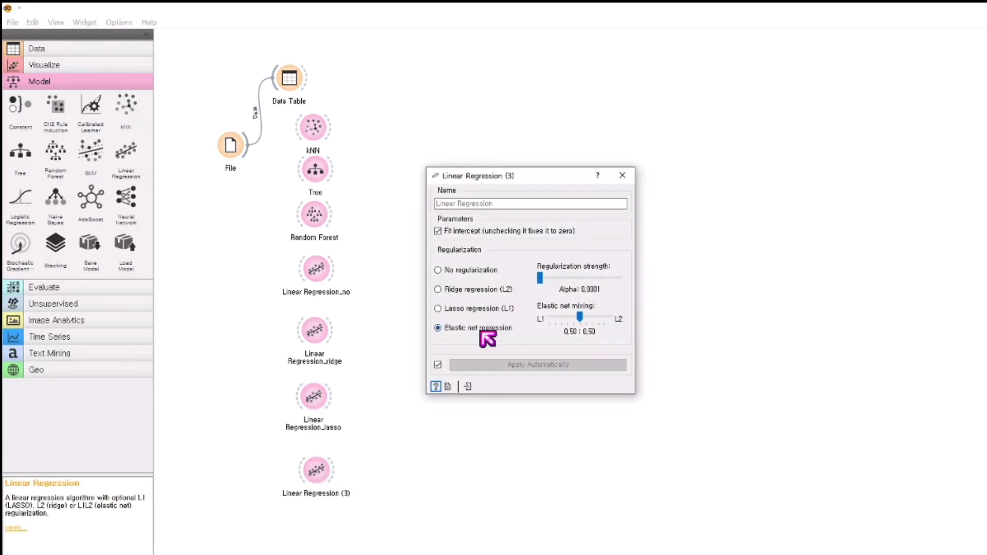
left_click(622, 175)
left_click_drag(342, 473, 324, 484)
key("Escape")
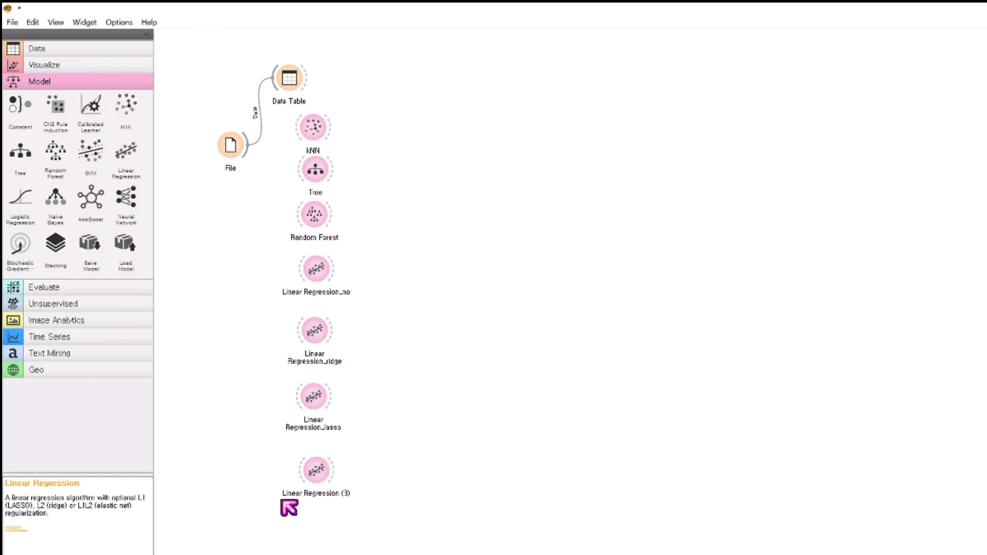
right_click(320, 483)
left_click(352, 507)
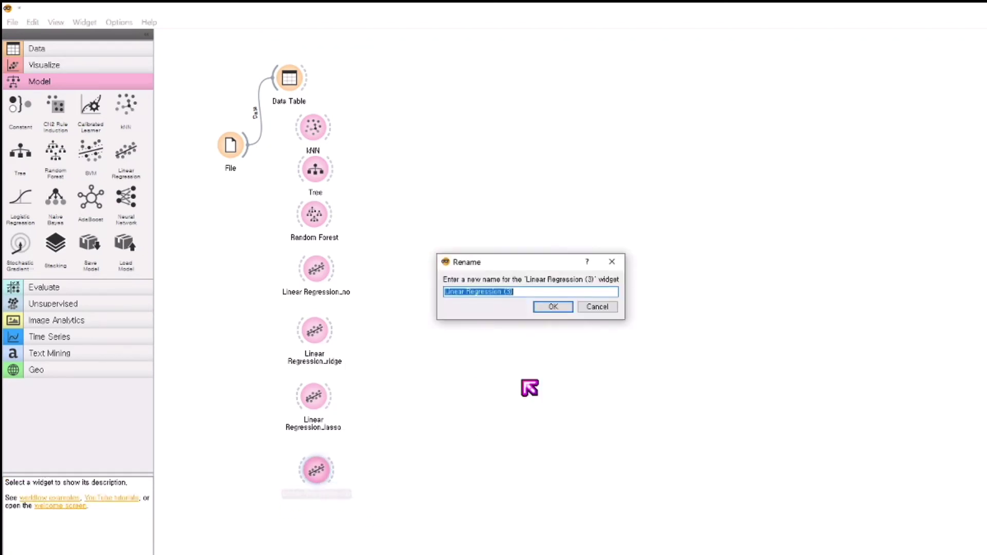
left_click(509, 292)
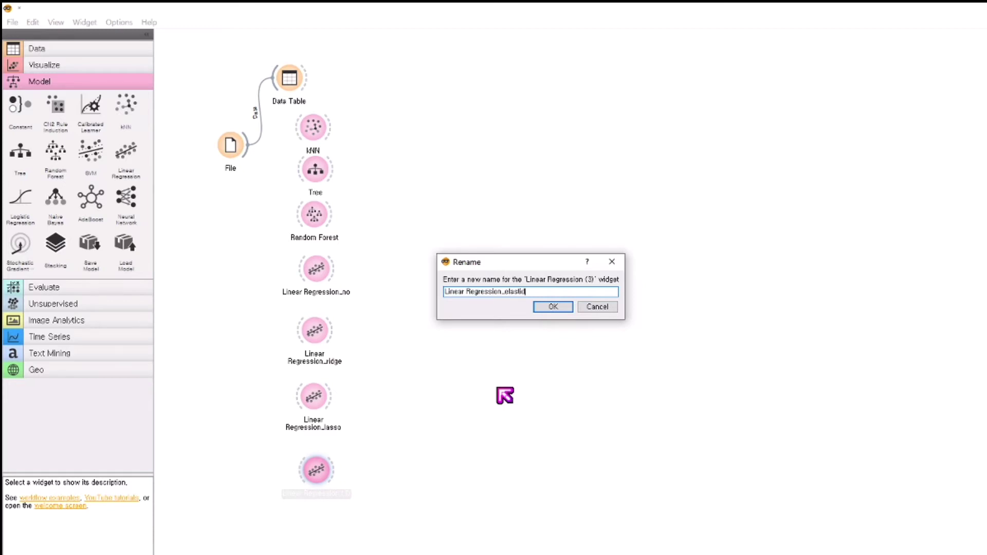
type("_elastic")
left_click(560, 309)
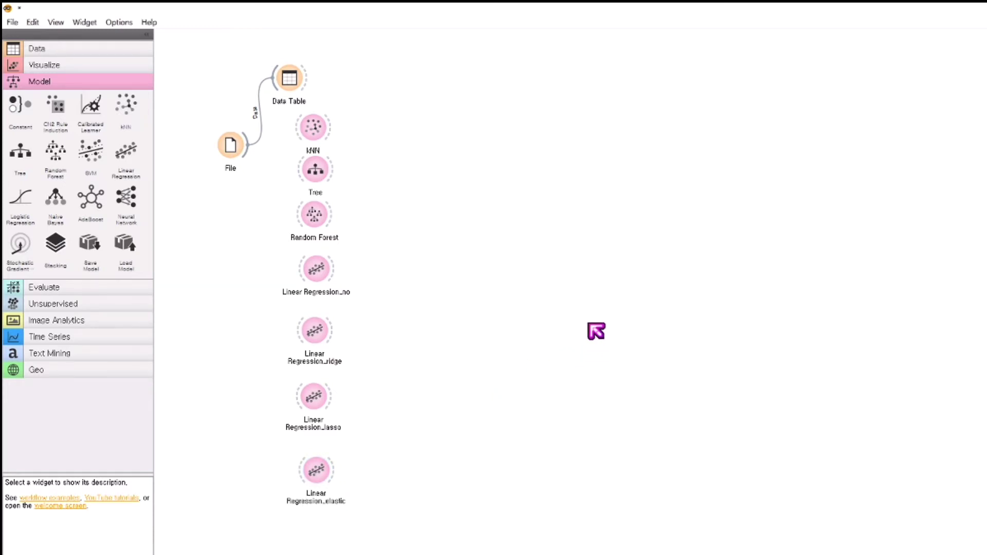
Add a Test and Score evaluation widget to the canvas, to the right of the Data Table
left_click(126, 87)
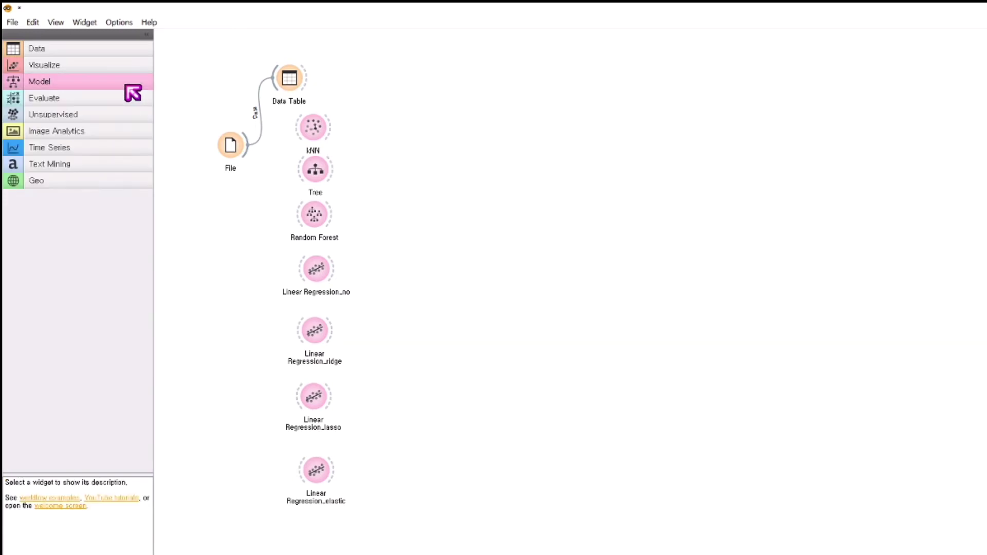
left_click(110, 99)
left_click_drag(19, 126, 482, 90)
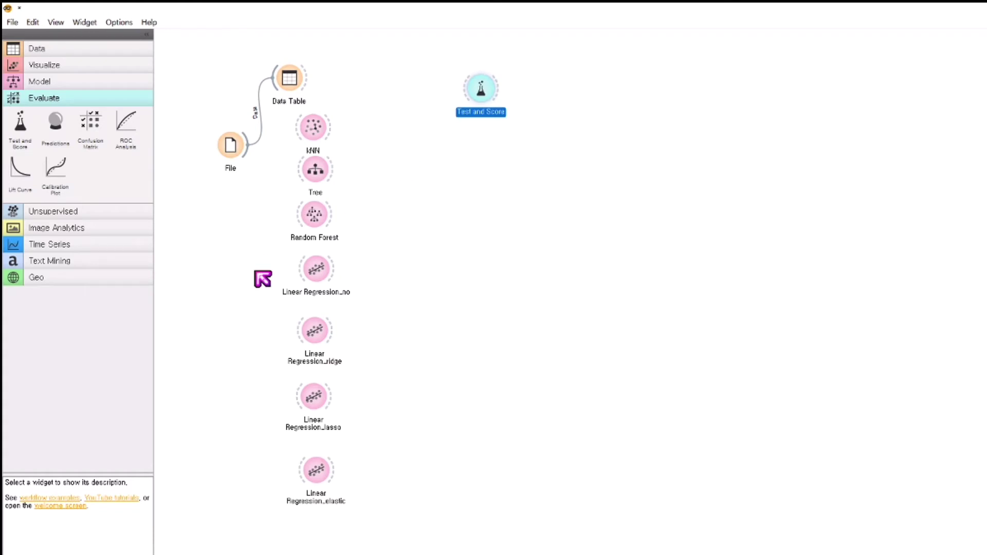
Link File to all seven model widgets and link each model's learner output to Test and Score
left_click_drag(255, 160, 471, 110)
left_click_drag(252, 164, 470, 92)
left_click_drag(252, 160, 496, 90)
left_click_drag(257, 159, 466, 109)
left_click_drag(253, 160, 312, 410)
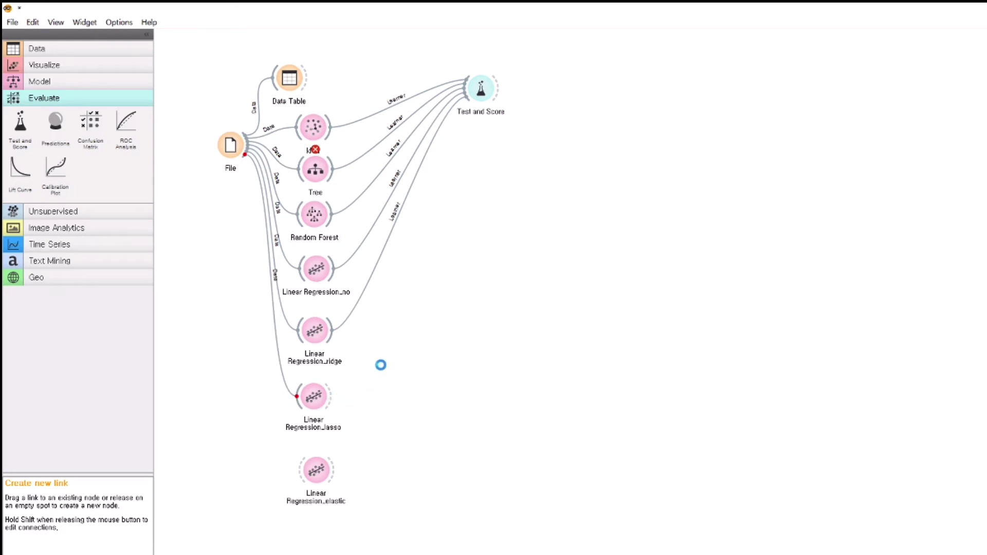
mouse_move(358, 369)
left_mouse_down()
mouse_move(322, 407)
mouse_move(378, 340)
mouse_move(463, 102)
mouse_move(480, 88)
left_mouse_up()
key("Escape")
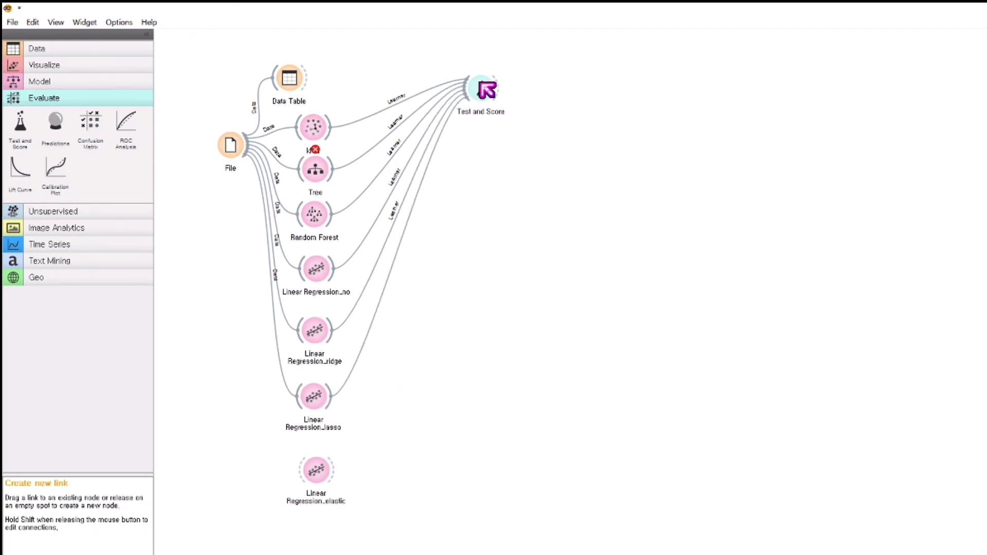
left_click_drag(252, 154, 467, 97)
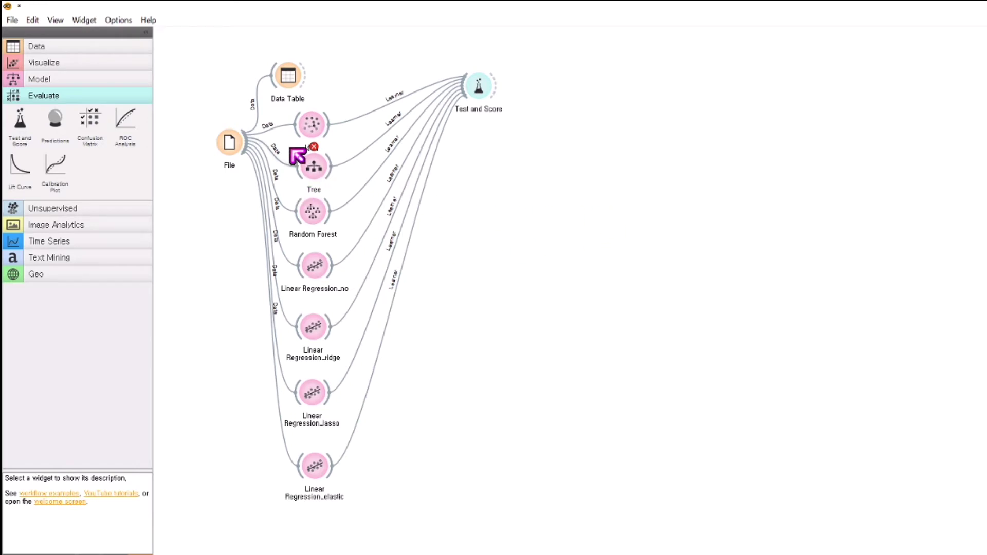
Inspect the Tree widget's settings and error status, and the model evaluation in Test and Score
double_click(315, 168)
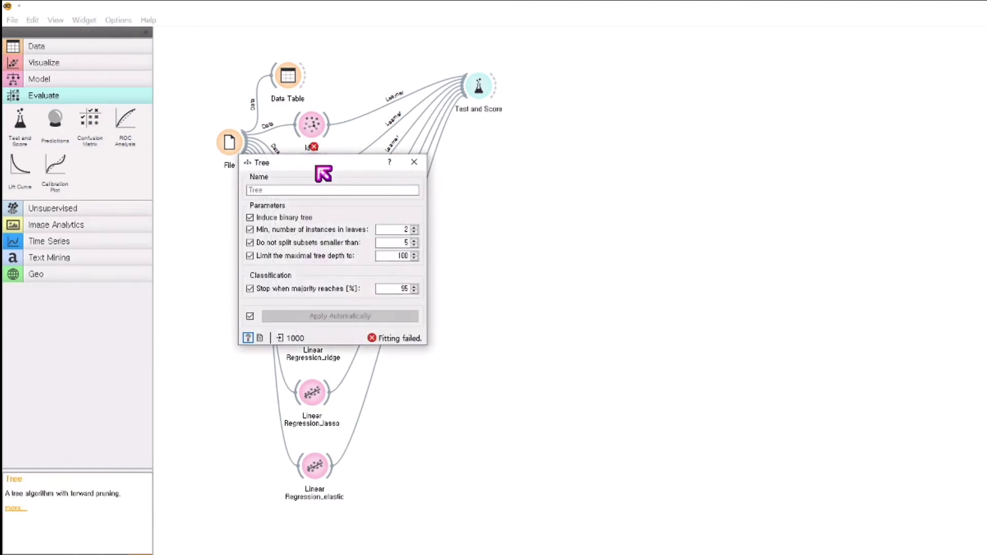
left_click(414, 162)
double_click(480, 96)
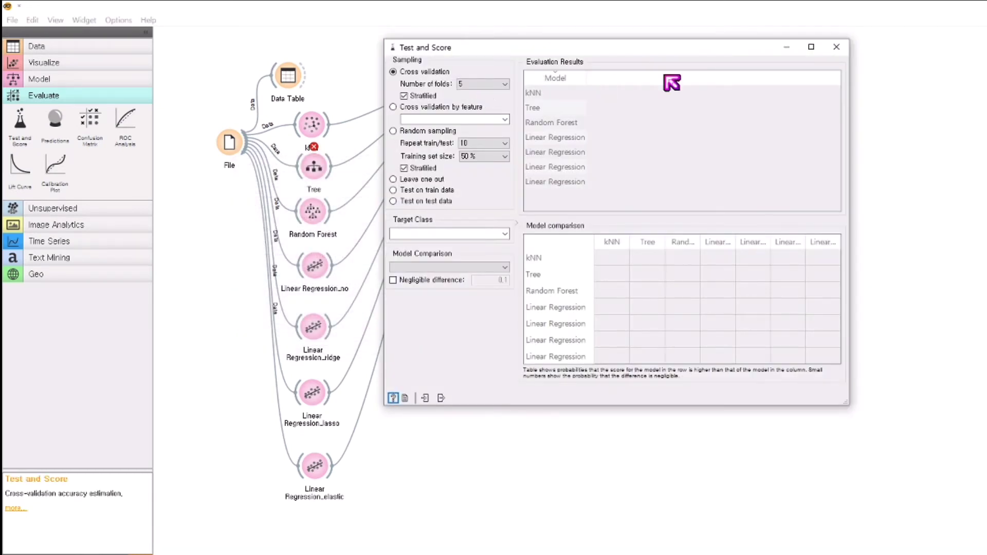
left_click(836, 47)
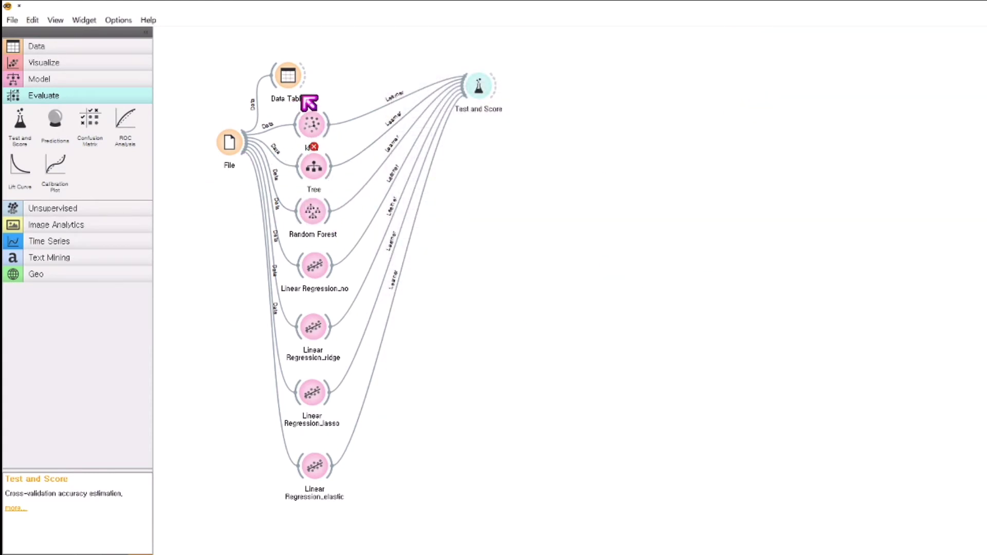
Delete the Tree widget and move Random Forest and the four Linear Regression widgets up to close the gap
left_click(314, 171)
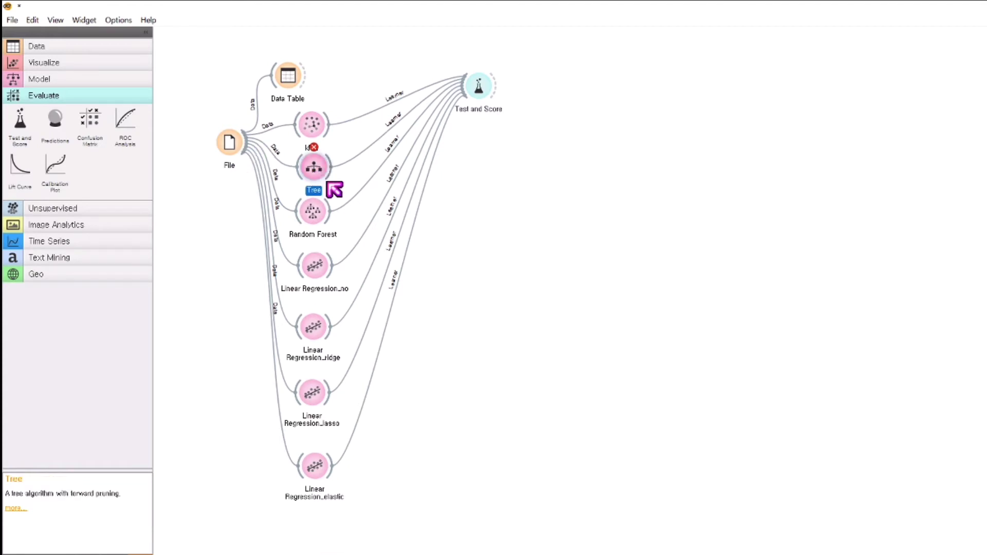
key("Delete")
mouse_move(321, 196)
left_mouse_down()
mouse_move(324, 151)
mouse_move(326, 181)
left_mouse_up()
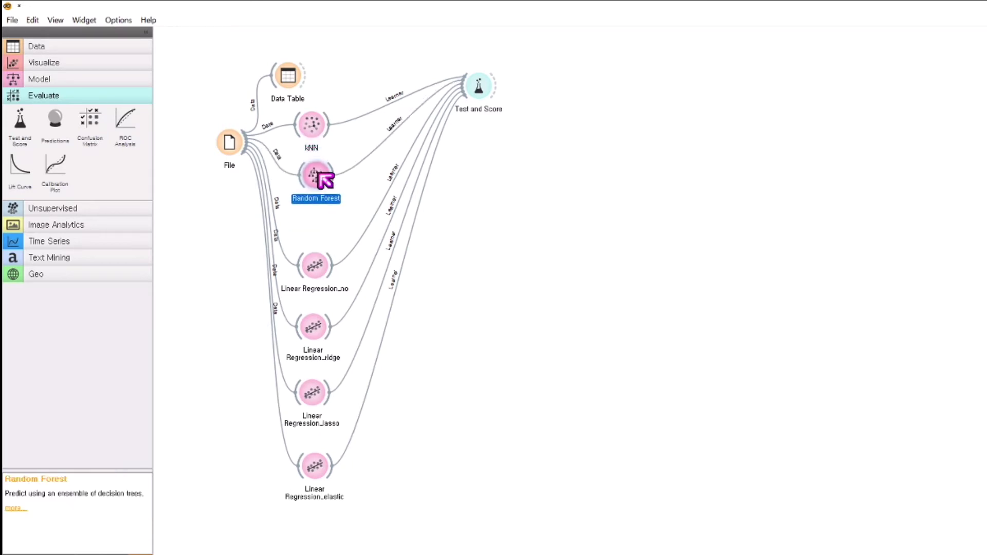
left_click_drag(314, 266, 318, 221)
left_click_drag(318, 328, 325, 273)
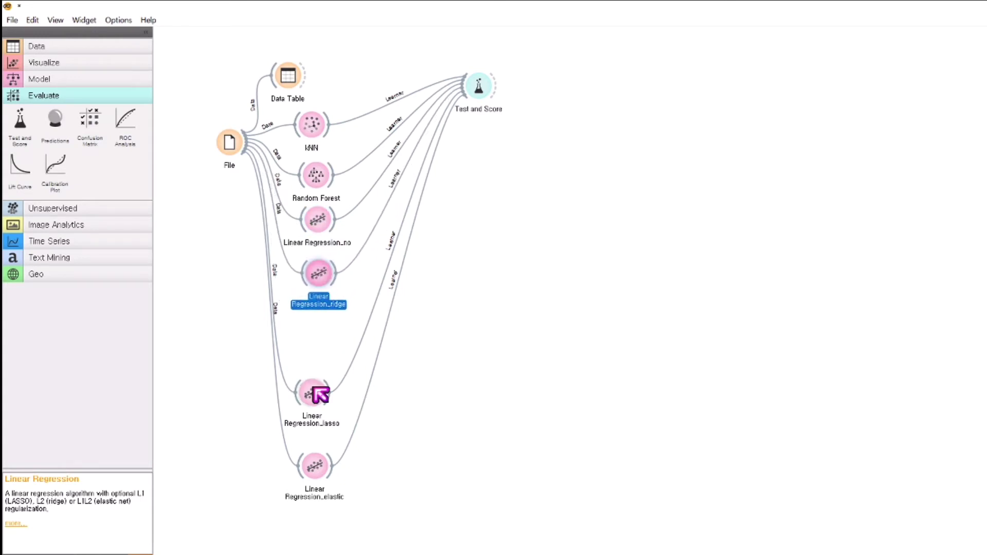
left_click_drag(322, 393, 326, 365)
mouse_move(328, 327)
left_mouse_down()
mouse_move(330, 303)
mouse_move(322, 330)
left_mouse_up()
mouse_move(321, 453)
left_mouse_down()
mouse_move(331, 396)
mouse_move(321, 392)
left_mouse_up()
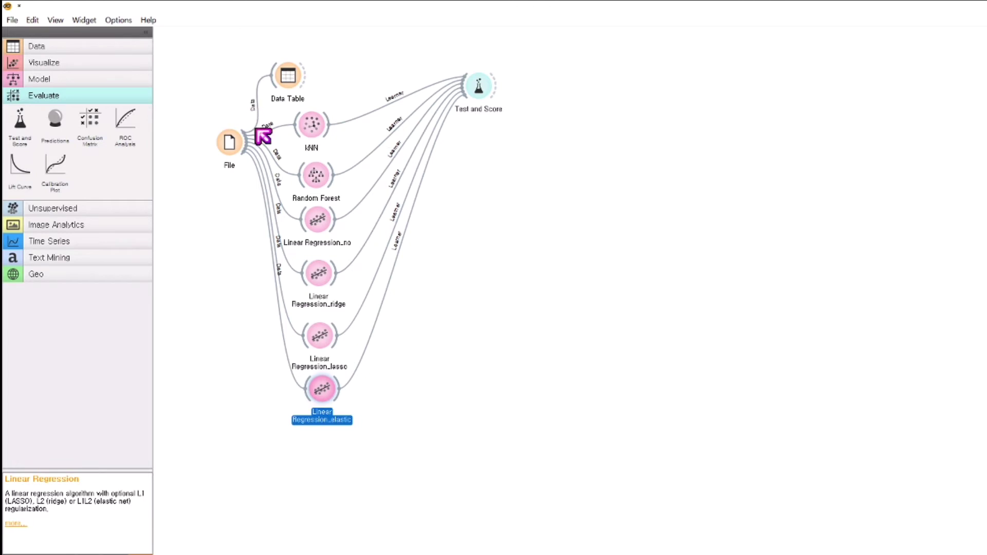
Link File directly to Test and Score so that it receives the data
left_click_drag(248, 133, 510, 98)
key("Escape")
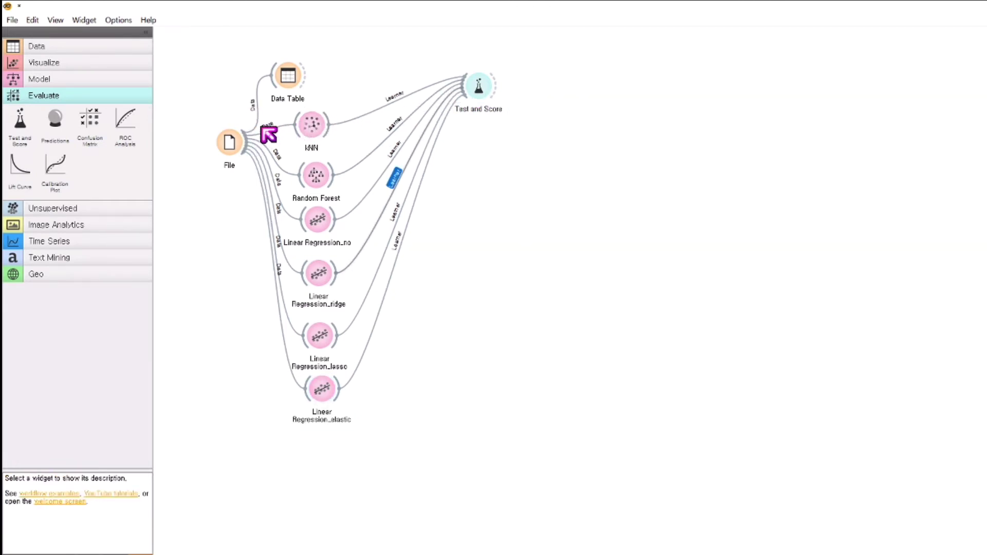
left_click_drag(248, 136, 470, 82)
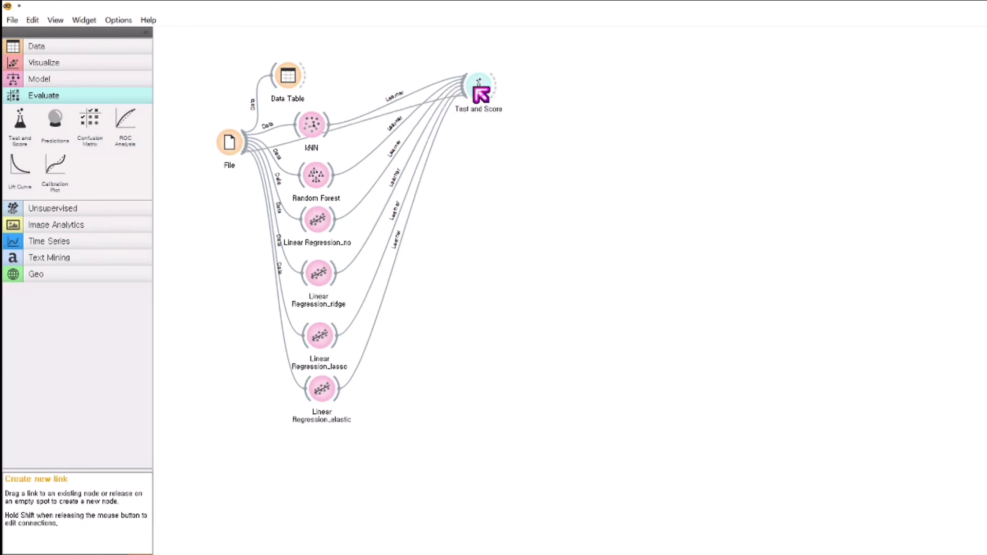
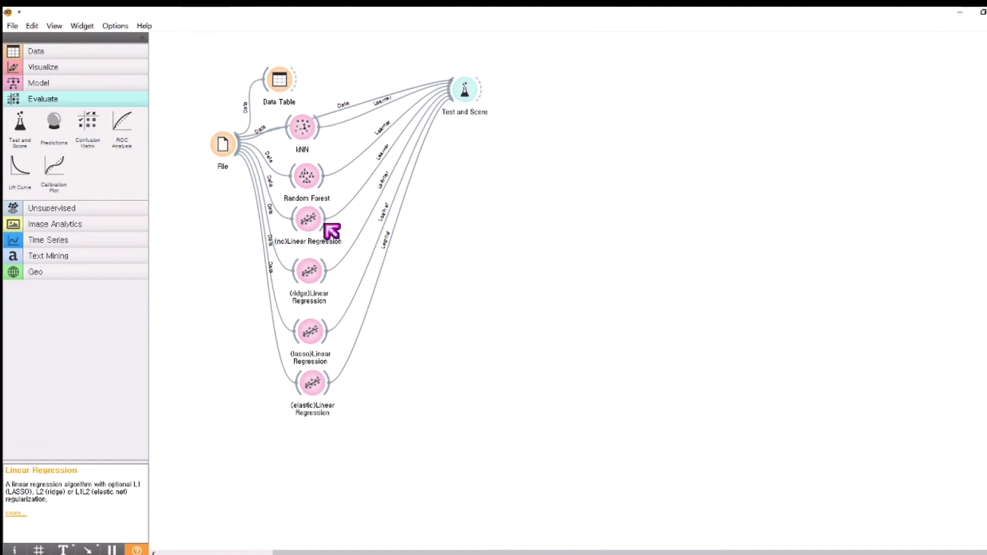
View the Test and Score evaluation results and sort the models by R2 from highest to lowest
double_click(464, 97)
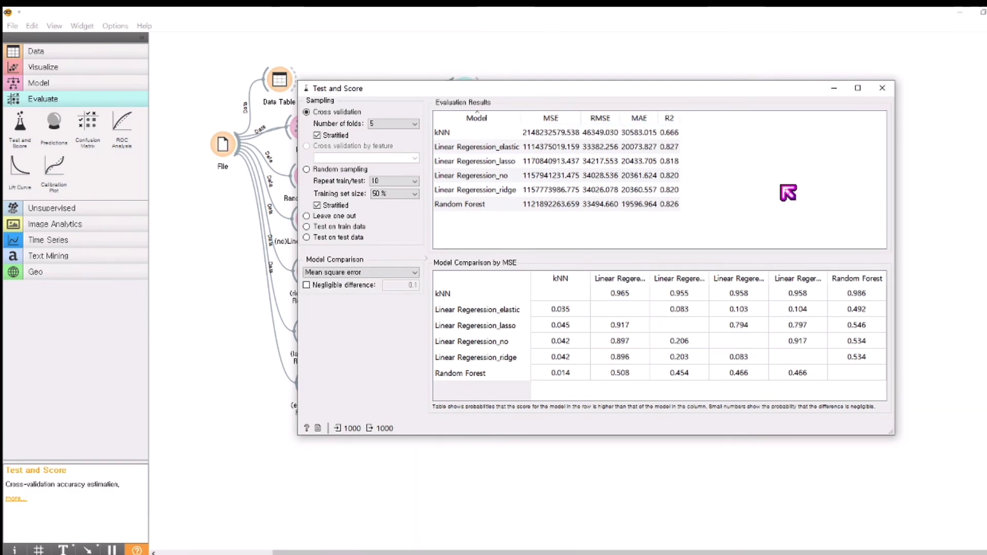
left_click(670, 118)
left_click(671, 118)
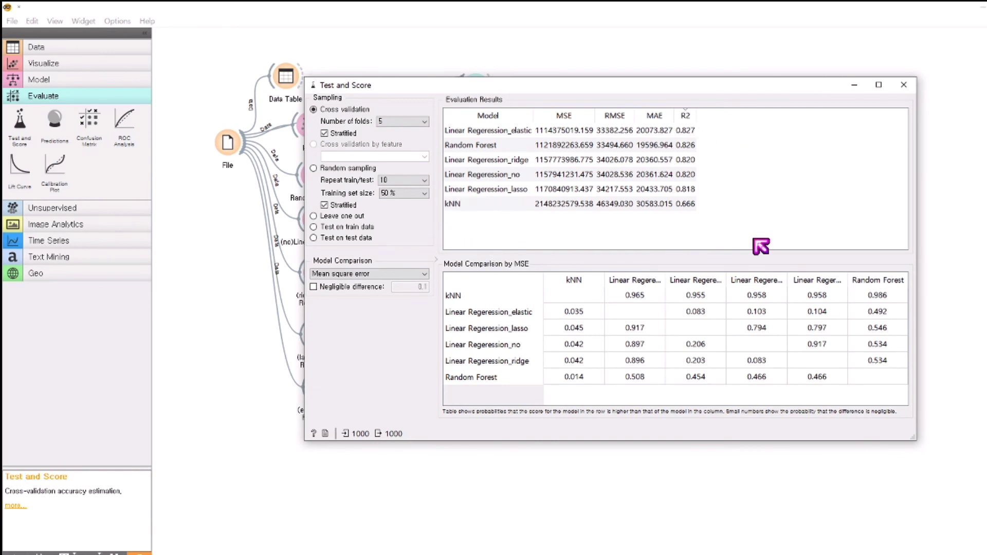
left_click(904, 85)
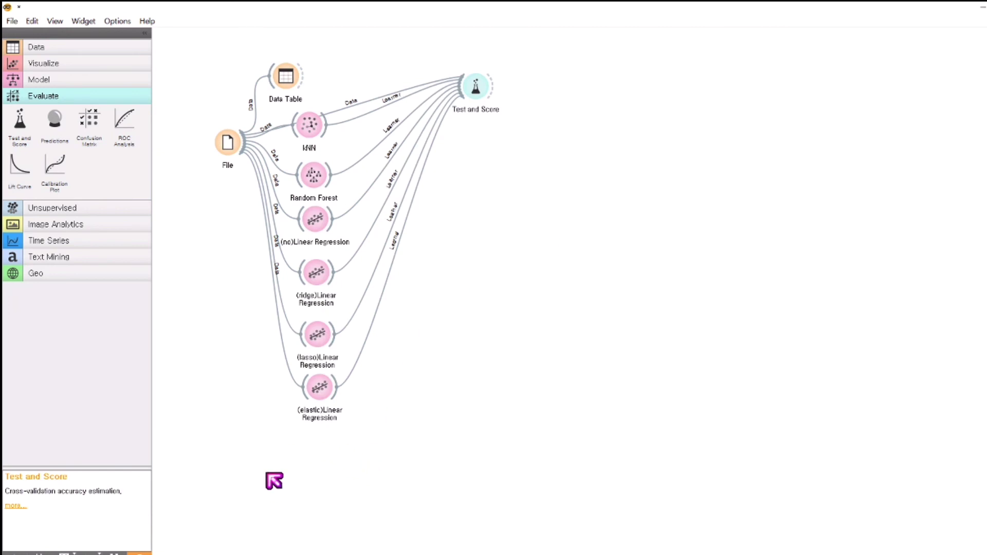
Add a second File widget to the canvas, to the right of Test and Score
left_click(103, 55)
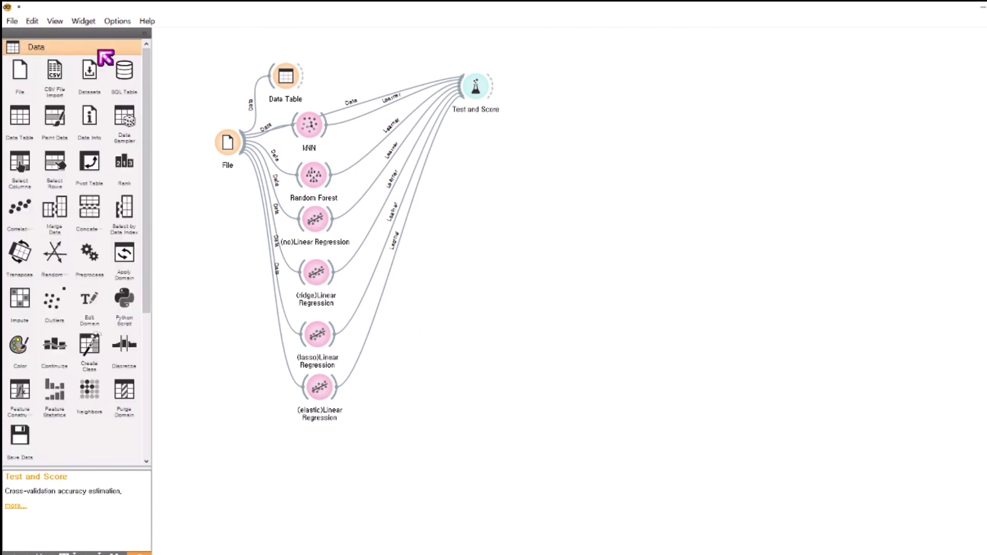
left_click(23, 73)
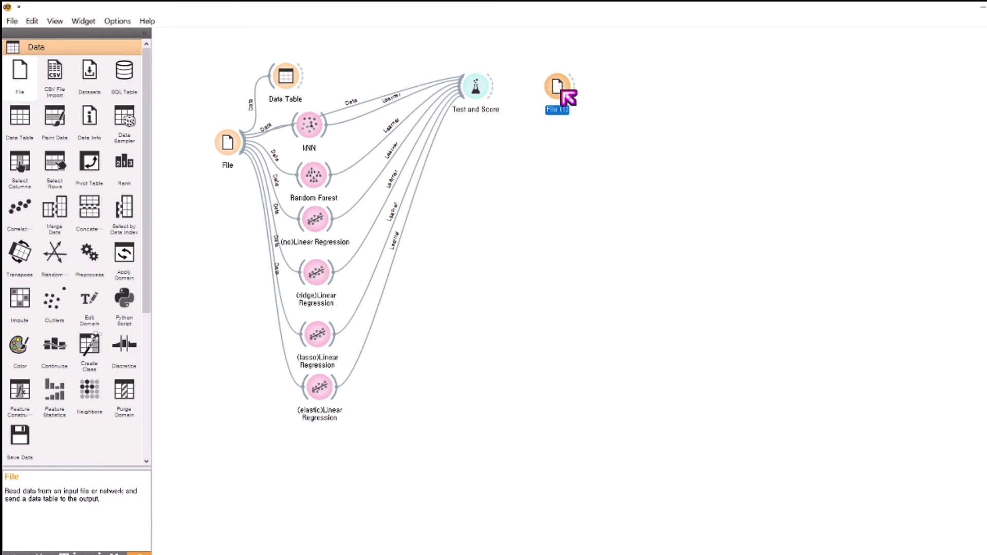
Move the second File widget below the Linear Regression widgets and load 아이오와 집값 예측_적용.xlsx into it
left_click_drag(563, 91, 575, 172)
left_click_drag(458, 302, 225, 455)
double_click(224, 455)
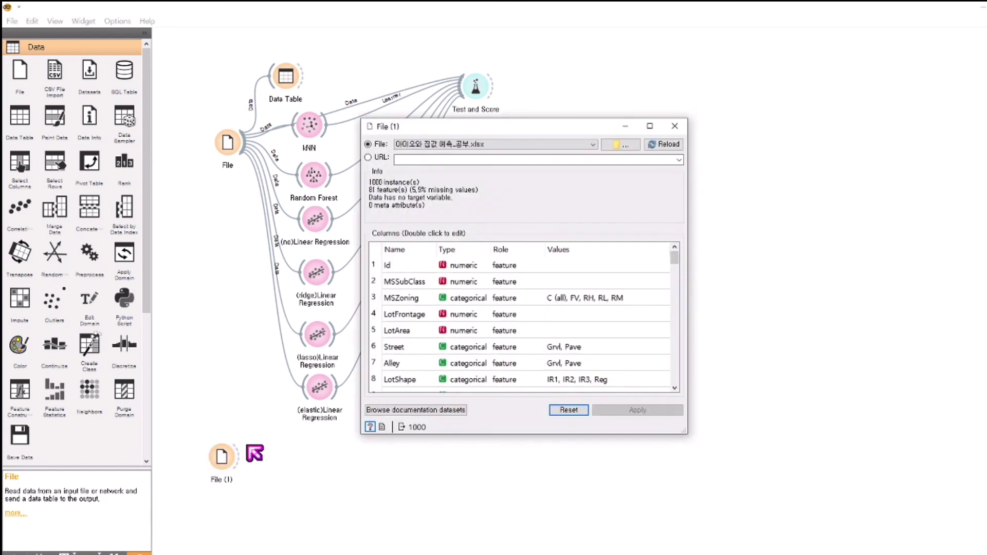
left_click(622, 145)
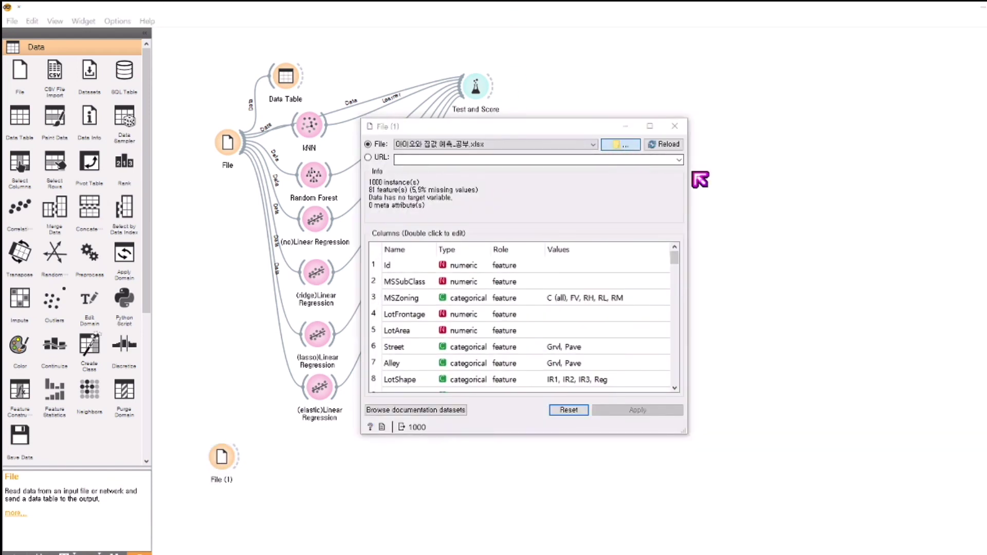
left_click(528, 231)
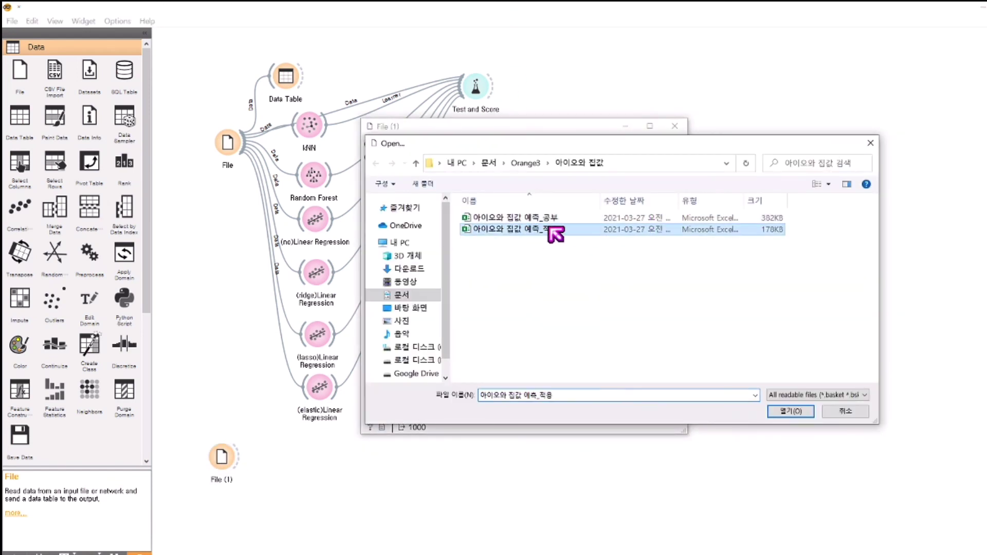
left_click(792, 412)
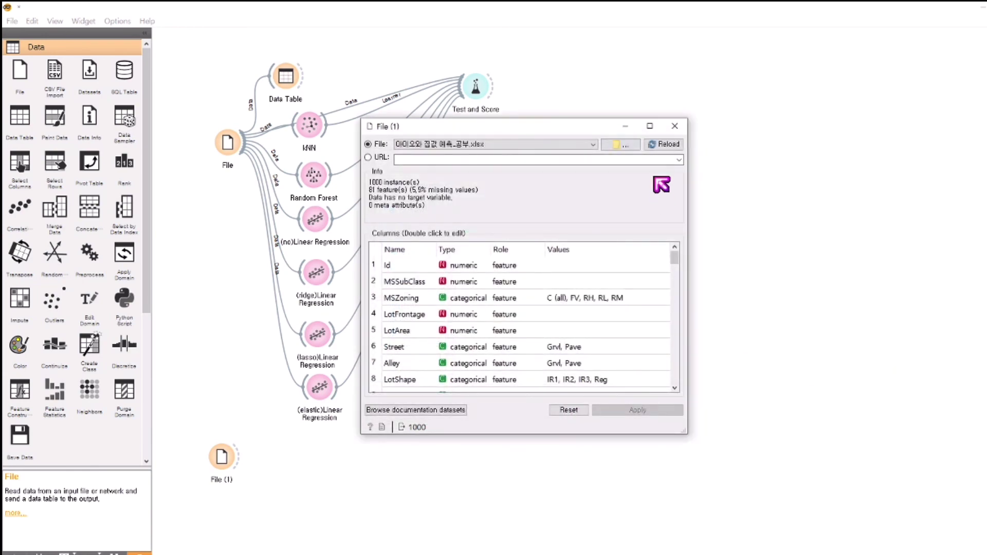
Set the role of the SalePrice column to target in the second File widget and apply the change
left_click_drag(674, 257, 681, 393)
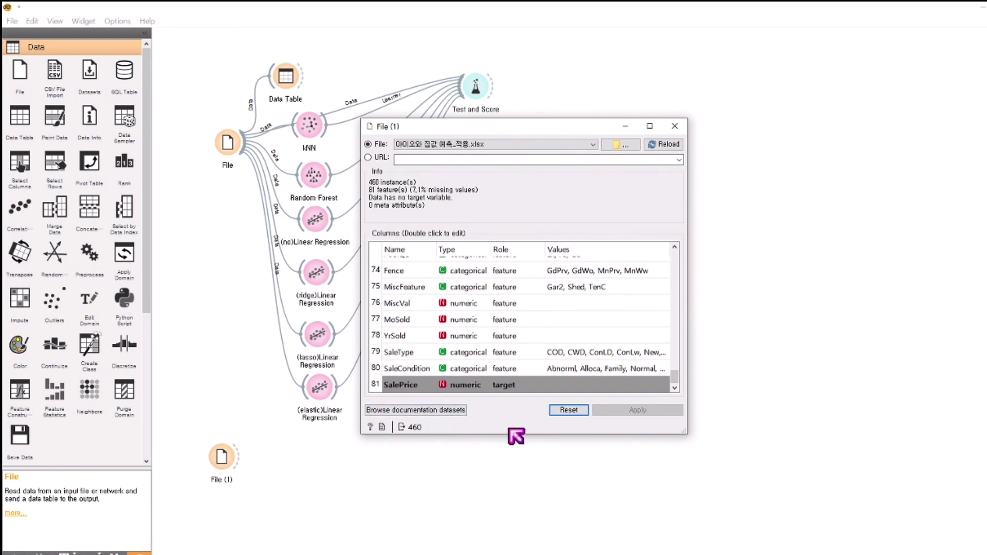
double_click(511, 387)
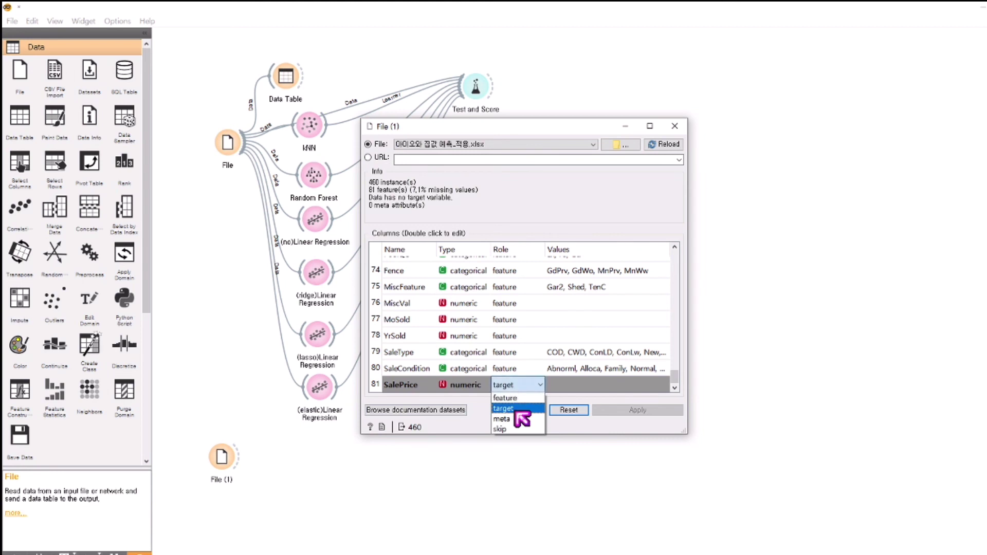
left_click(515, 410)
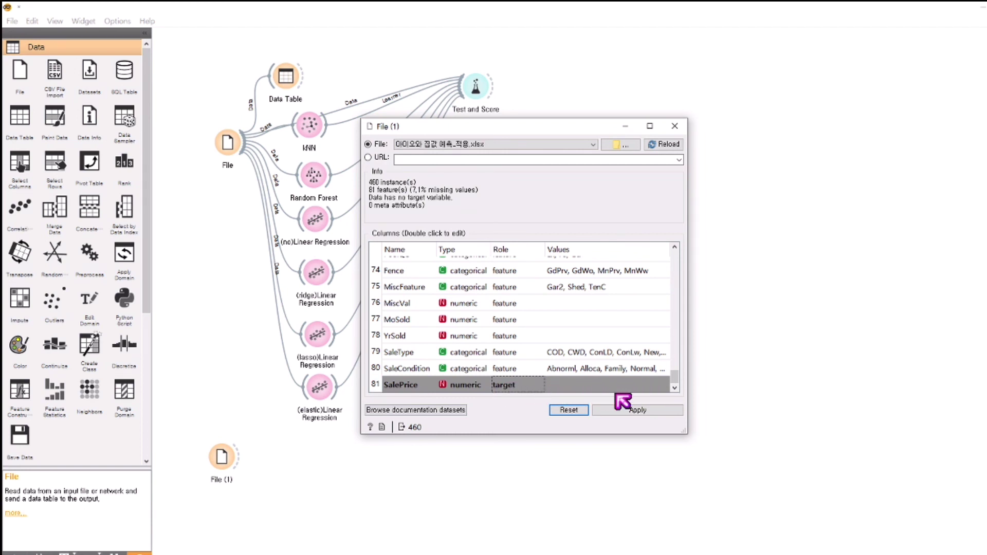
left_click(639, 411)
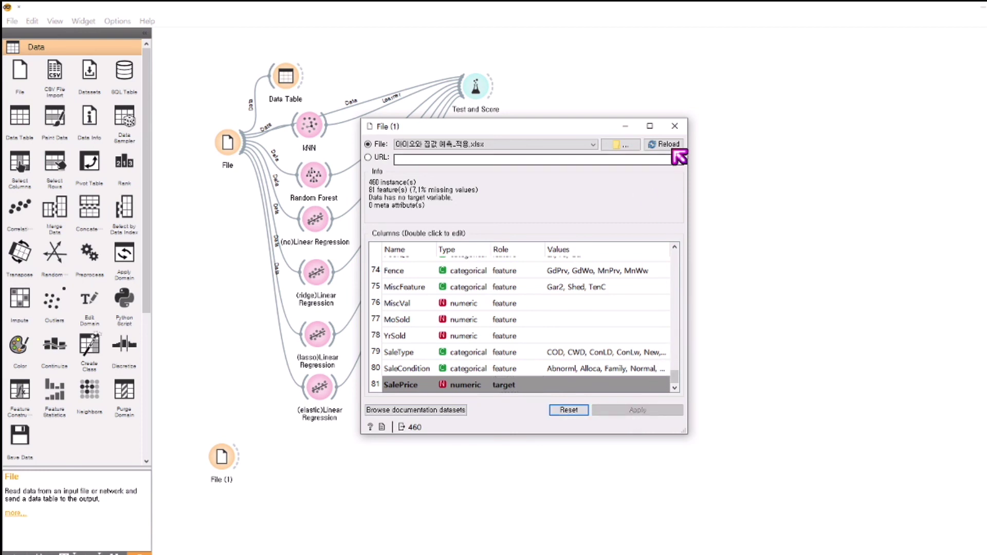
left_click(675, 126)
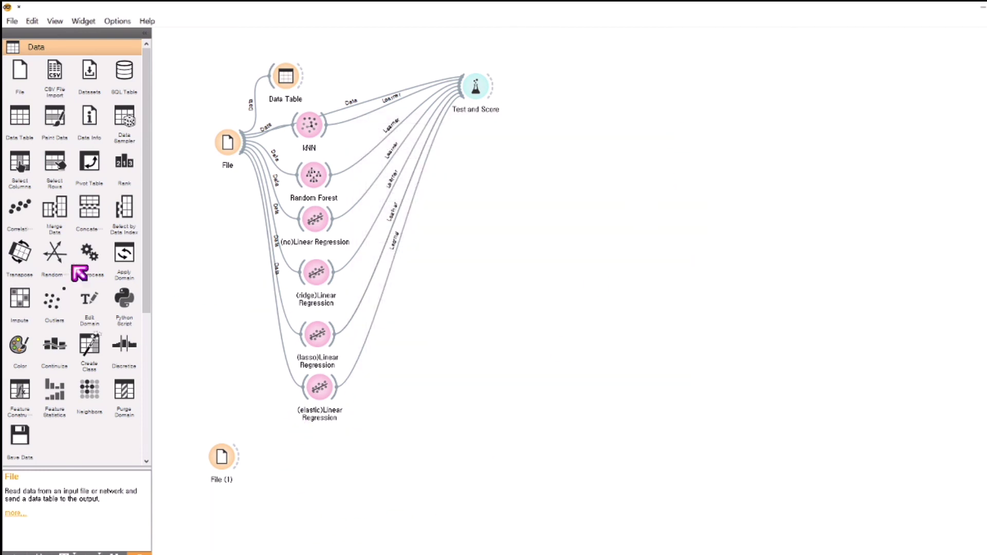
Add a Predictions widget below Test and Score, level with the second File widget, and link kNN and Random Forest to it
left_click(67, 48)
left_click_drag(55, 121, 519, 450)
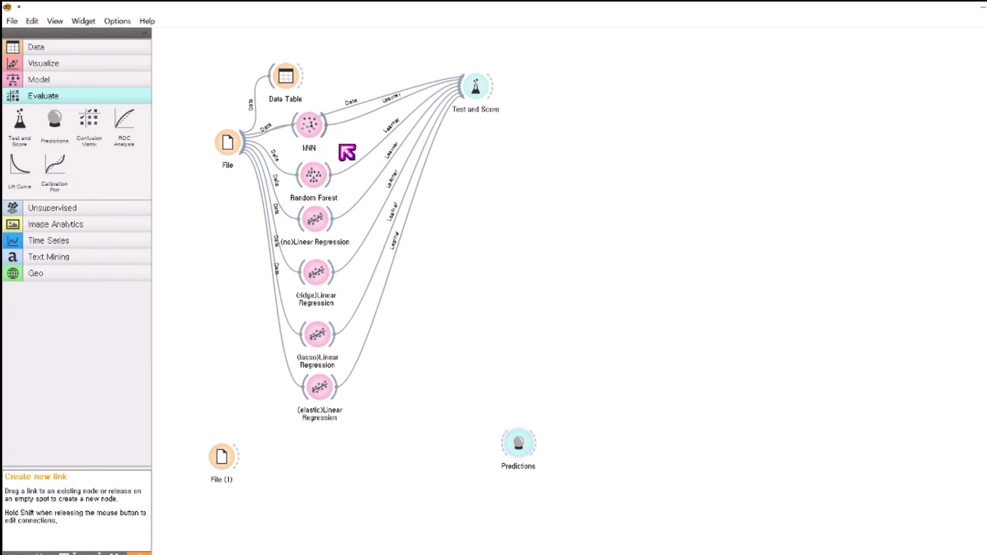
left_click_drag(329, 131, 518, 450)
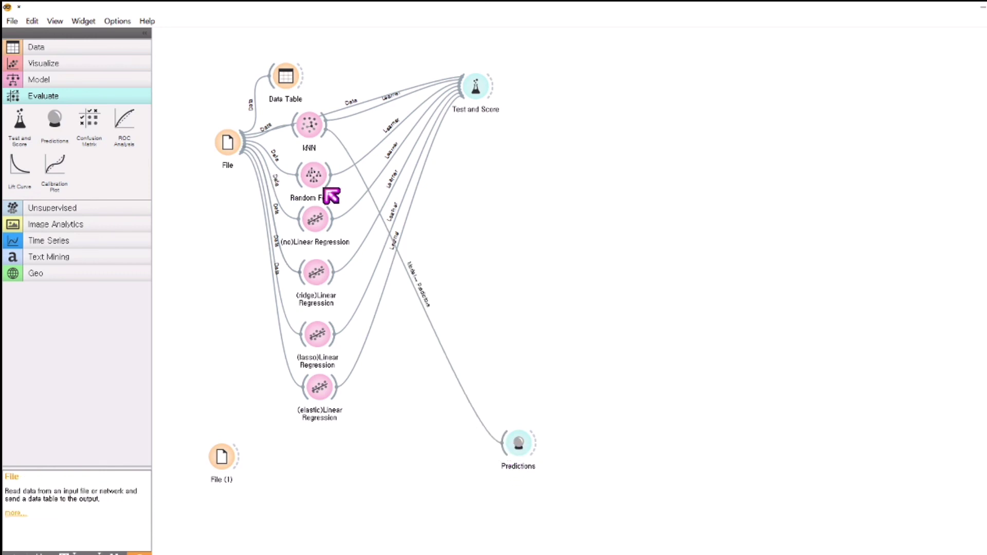
left_click_drag(331, 189, 514, 453)
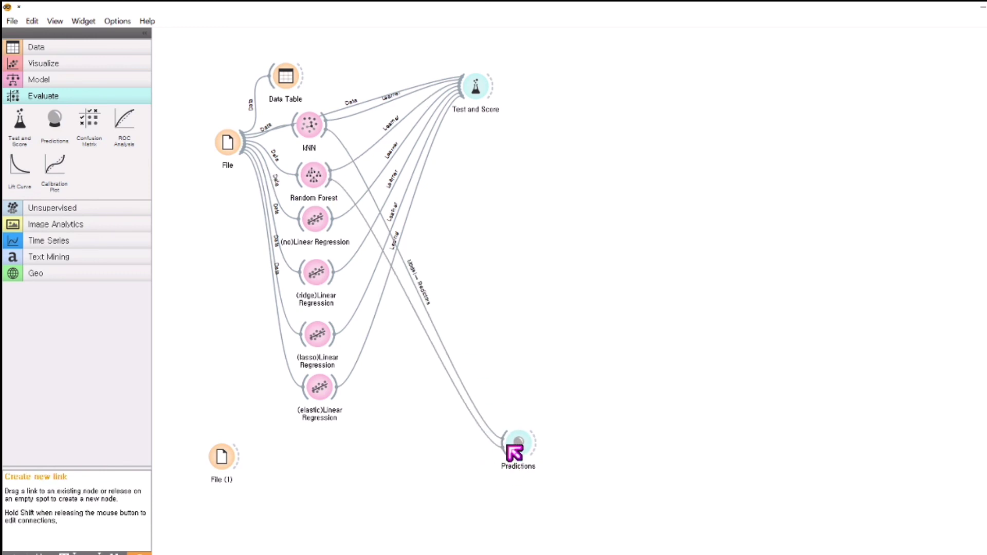
Link the no, ridge, lasso and elastic Linear Regression widgets and the second File widget to Predictions
left_click_drag(331, 221, 518, 454)
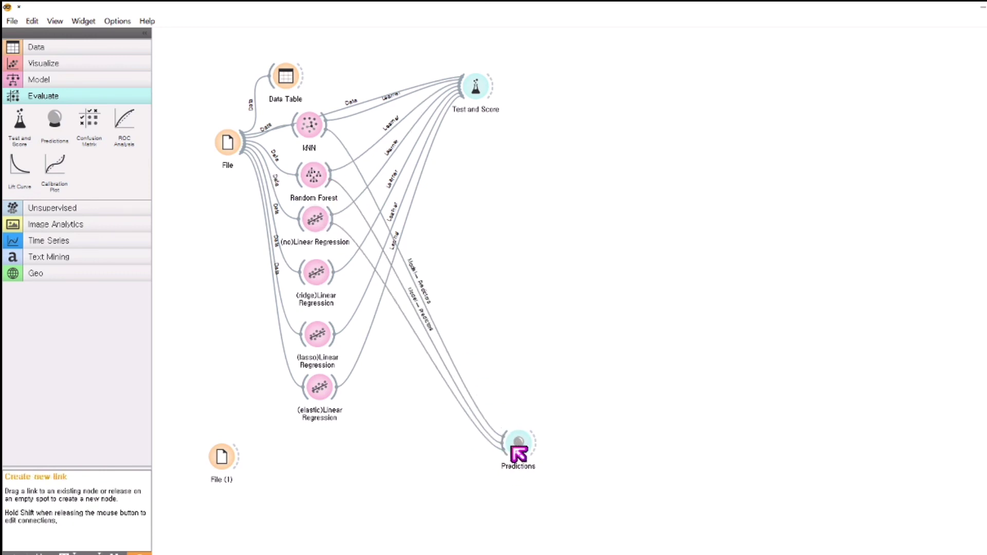
left_click_drag(341, 275, 518, 446)
mouse_move(337, 332)
left_mouse_down()
mouse_move(522, 463)
mouse_move(518, 447)
left_mouse_up()
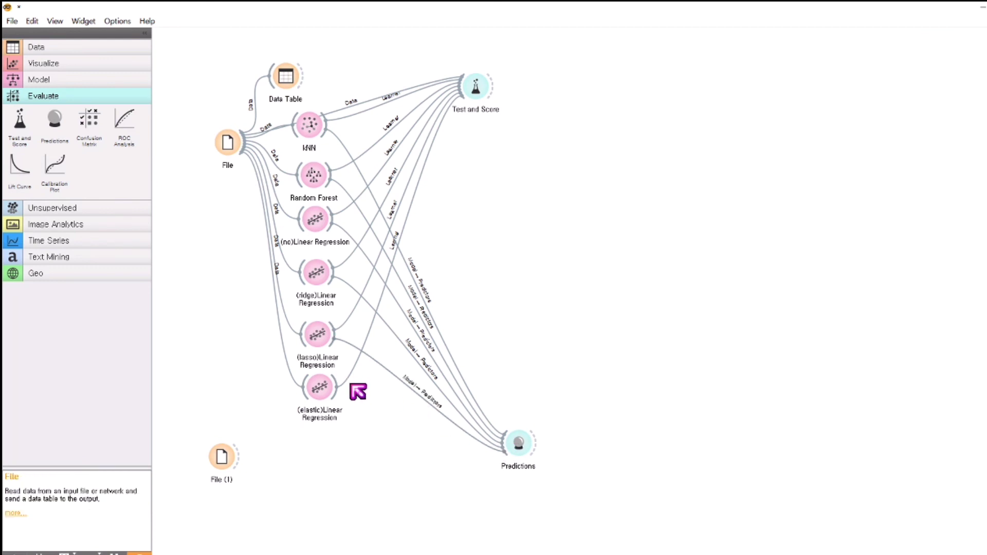
left_click_drag(344, 396, 516, 451)
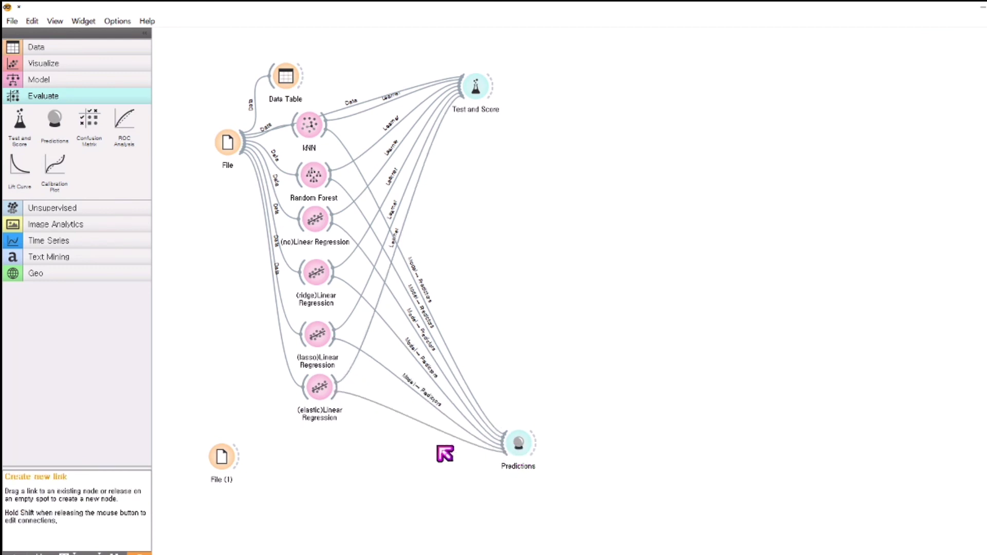
left_click_drag(241, 457, 525, 452)
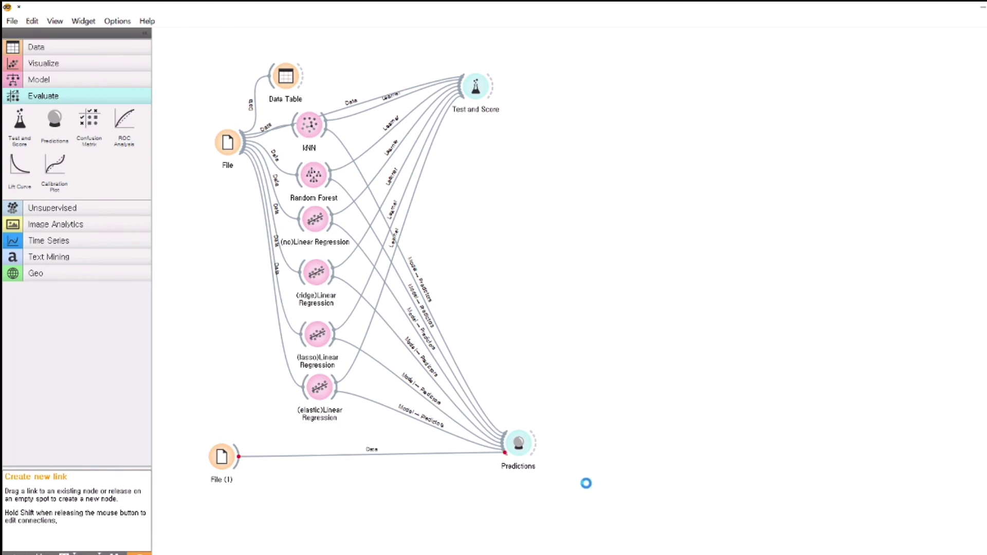
View the Predictions results and compare the models' predicted prices for the first two houses
double_click(521, 447)
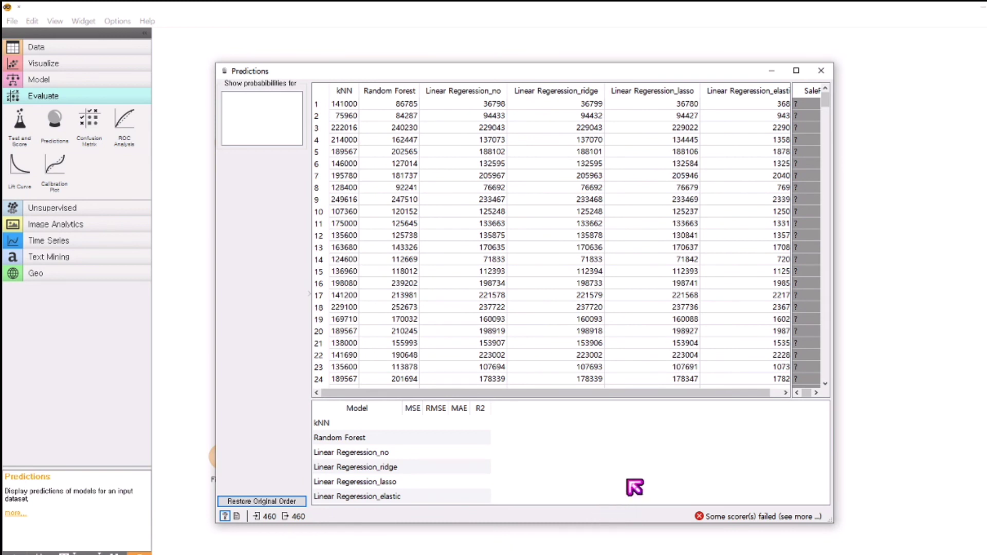
left_click(318, 107)
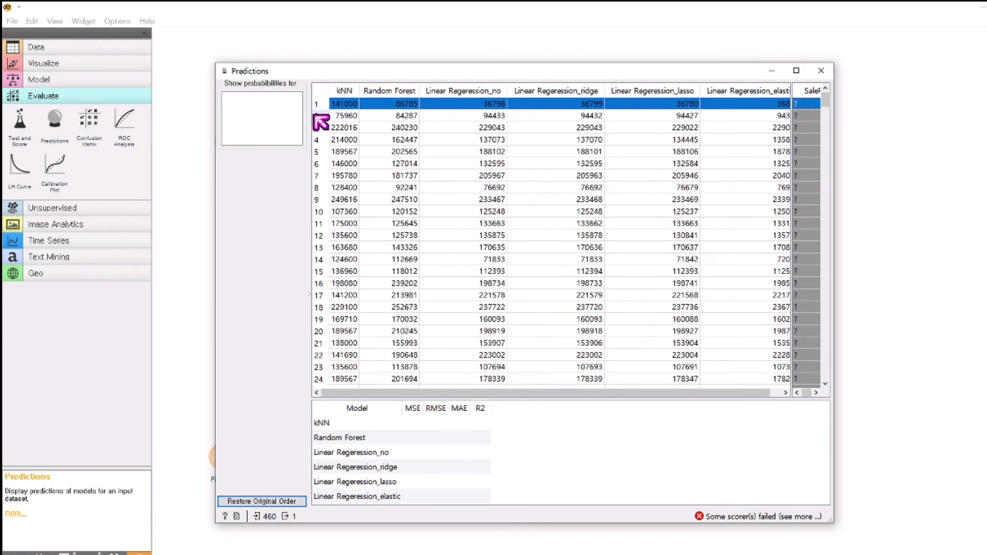
left_click(315, 116)
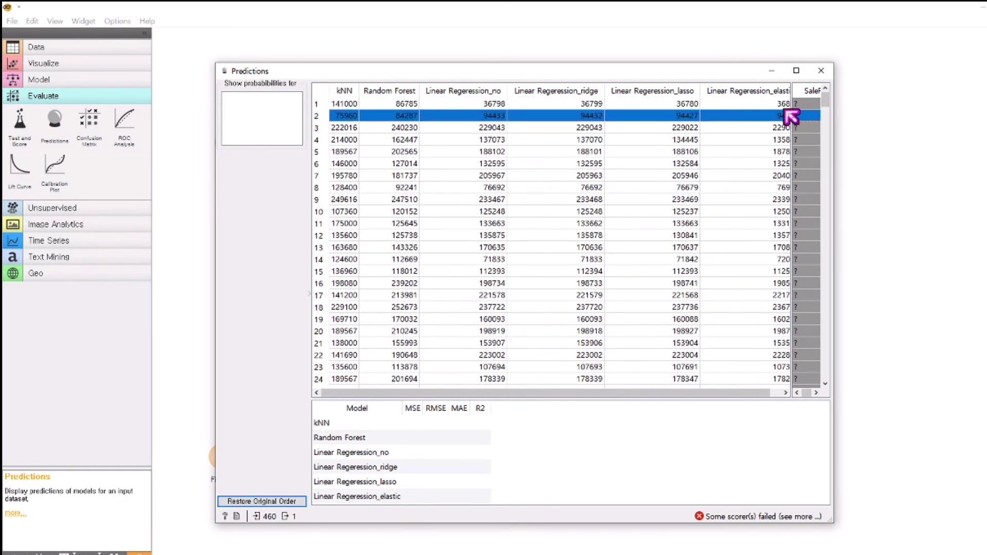